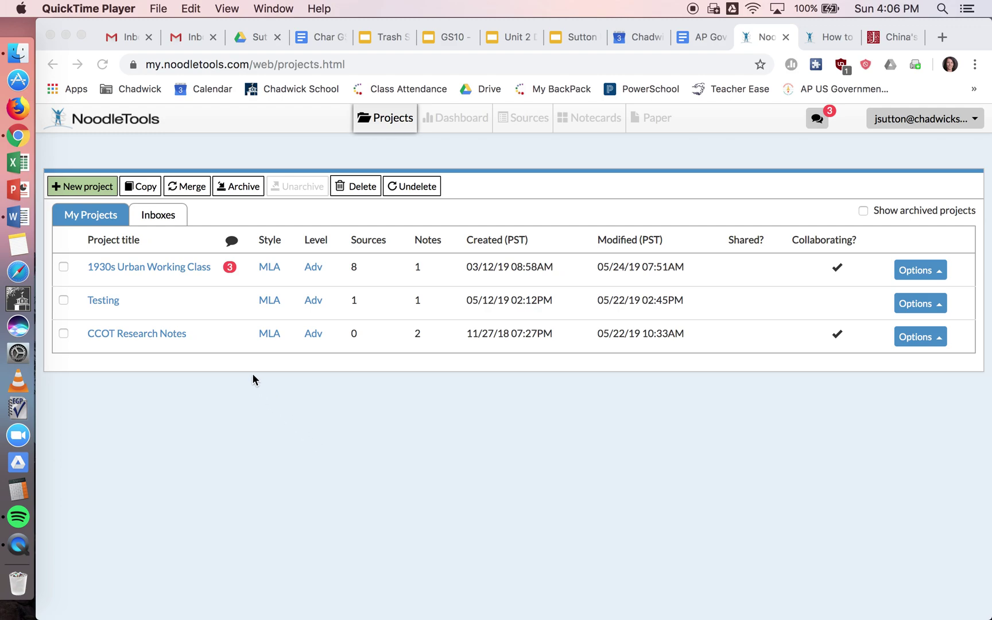
Create a project titled "Unit 2 China Annotated Bibliography" plus the surname in parentheses, using MLA citation style and Advanced citation level
left_click(86, 190)
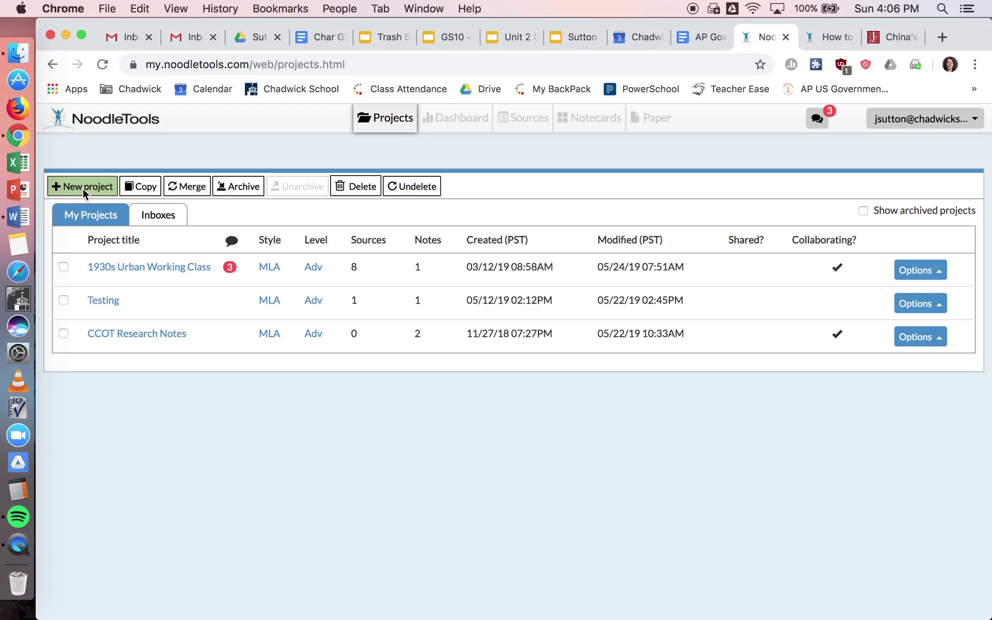
left_click(89, 188)
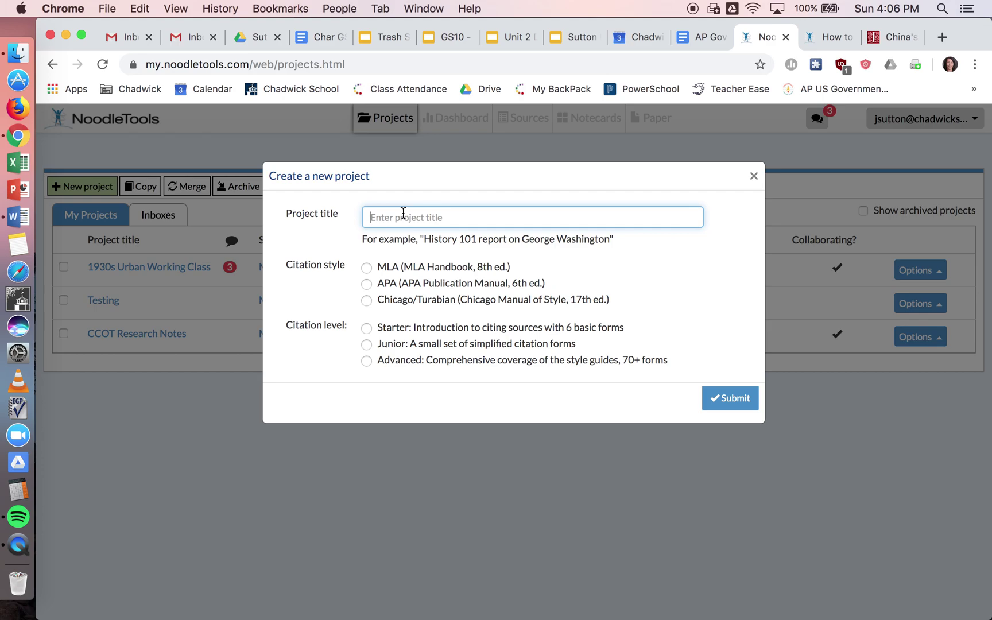
type("U")
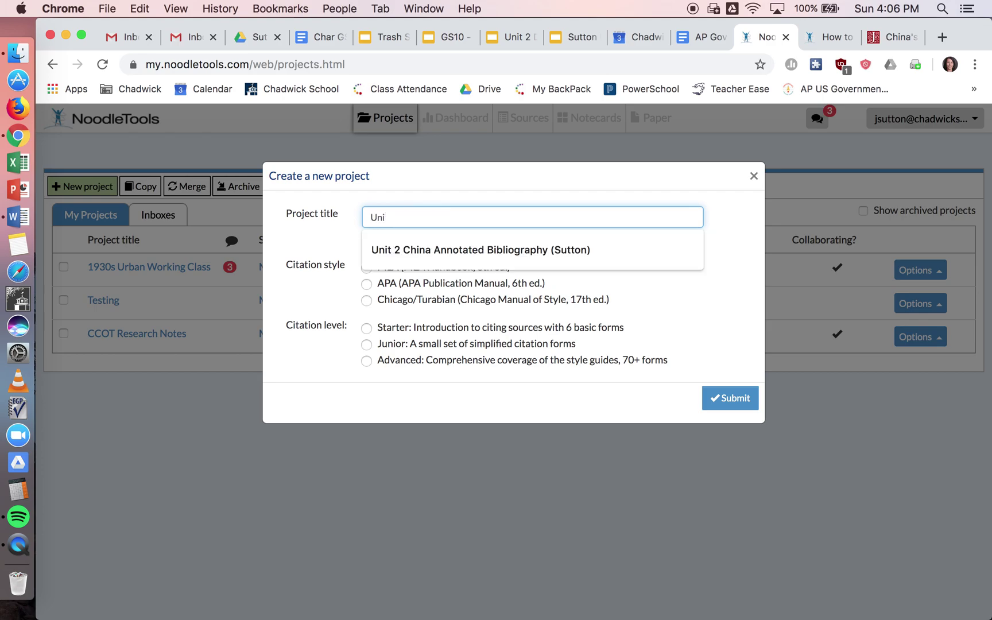
left_click(415, 248)
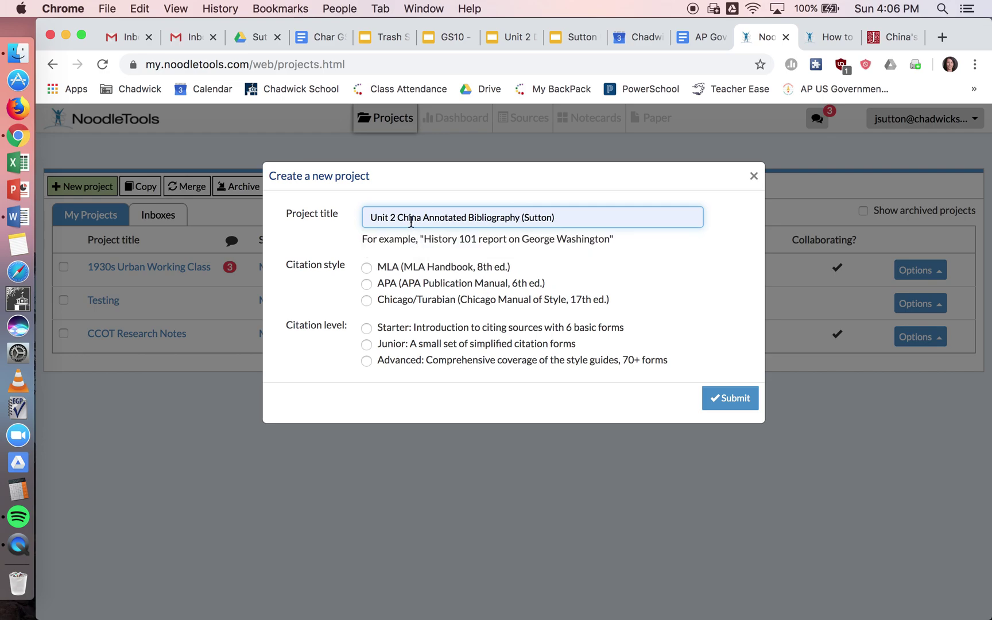
left_click_drag(553, 221, 524, 221)
left_click(568, 223)
left_click(367, 268)
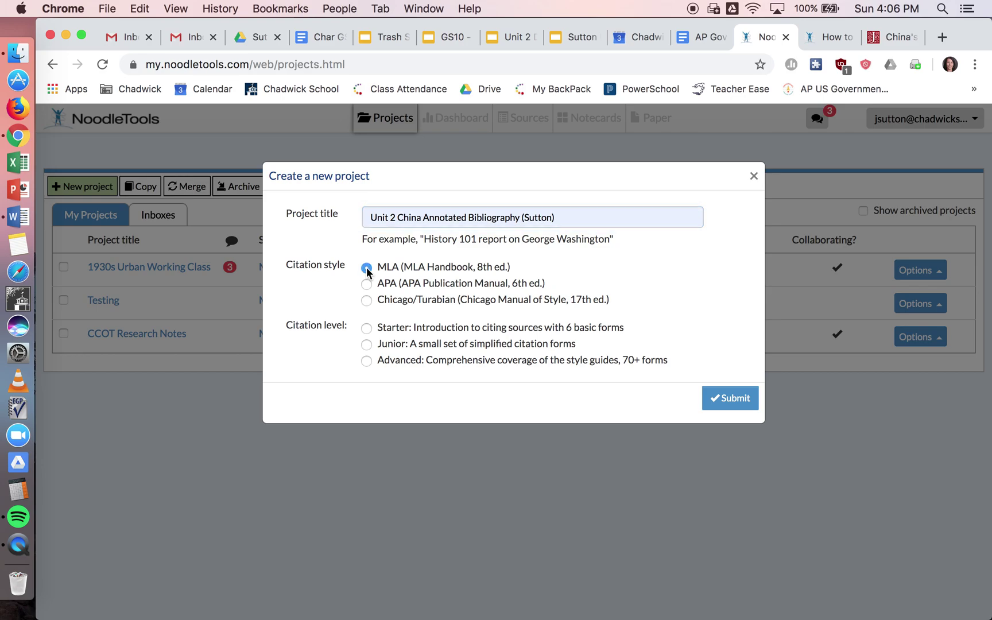
left_click(366, 361)
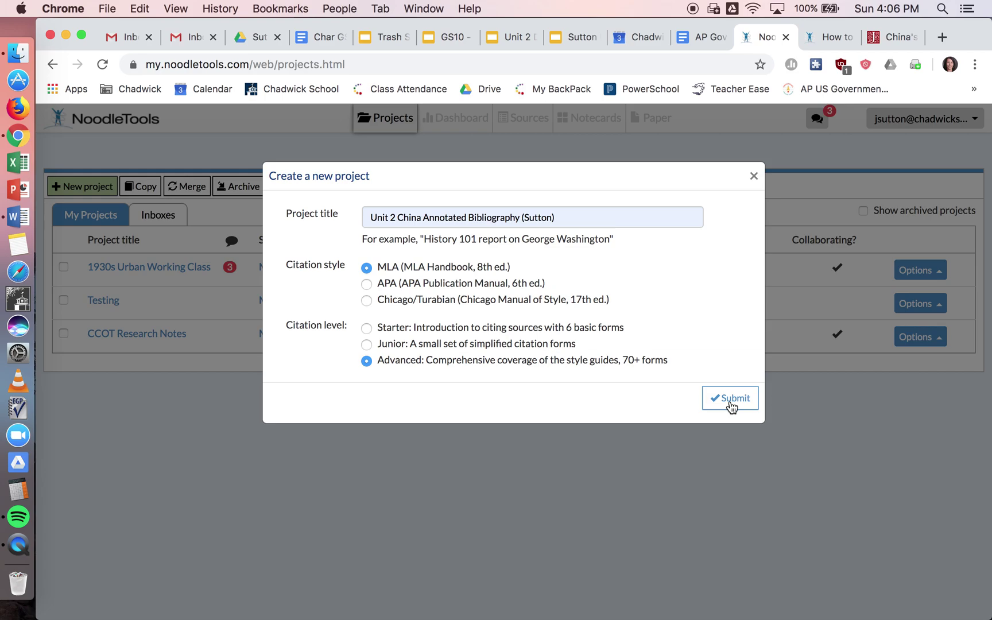
left_click(730, 400)
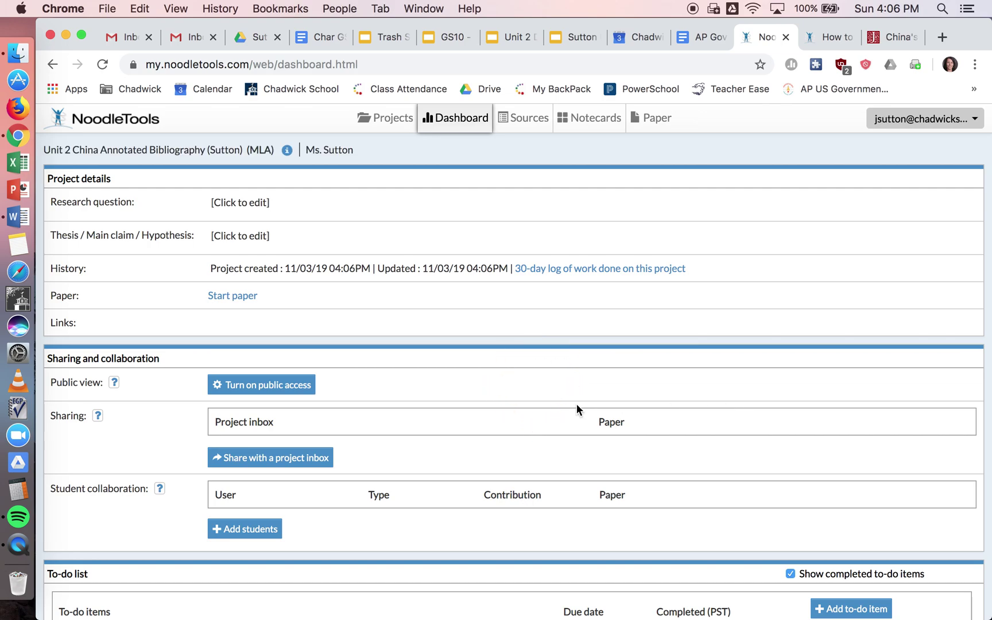
Try to share the project with an inbox, entering "Unit 2 China Research Project" plus the teacher's surname in parentheses as its name
left_click(275, 465)
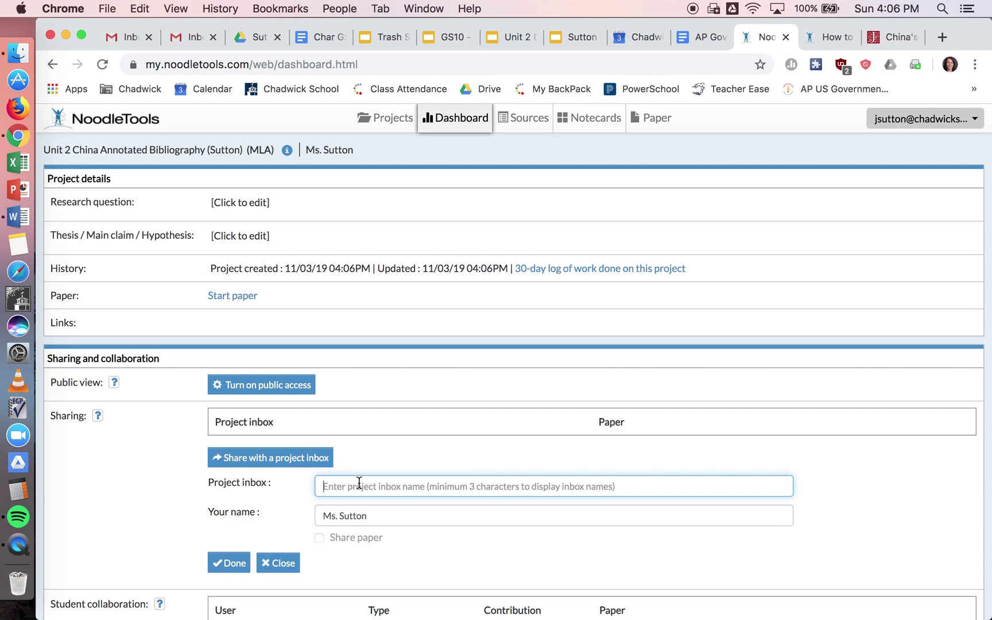
left_click(834, 38)
left_click(537, 61)
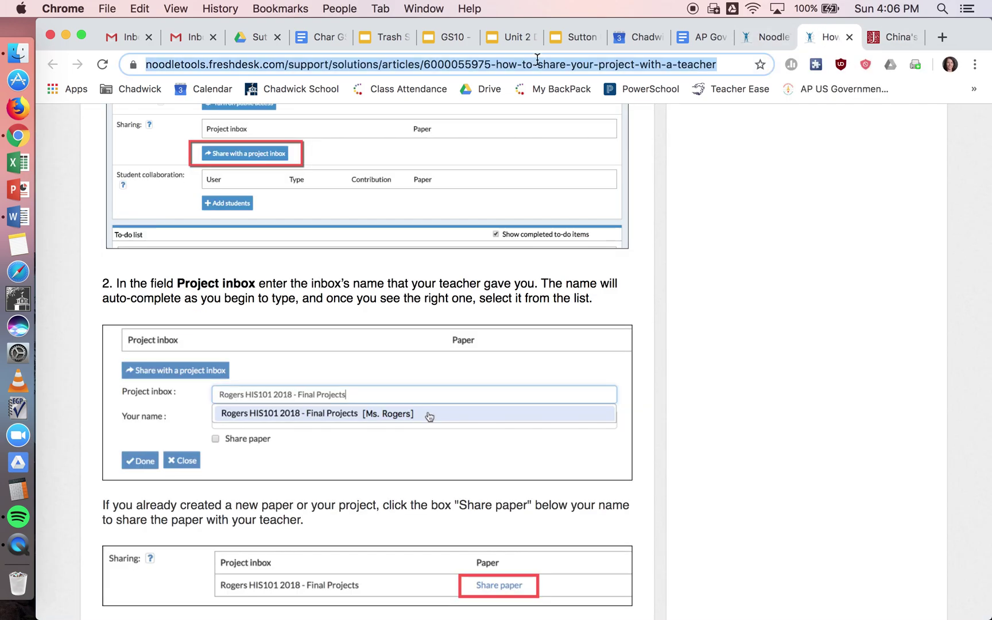
left_click(746, 37)
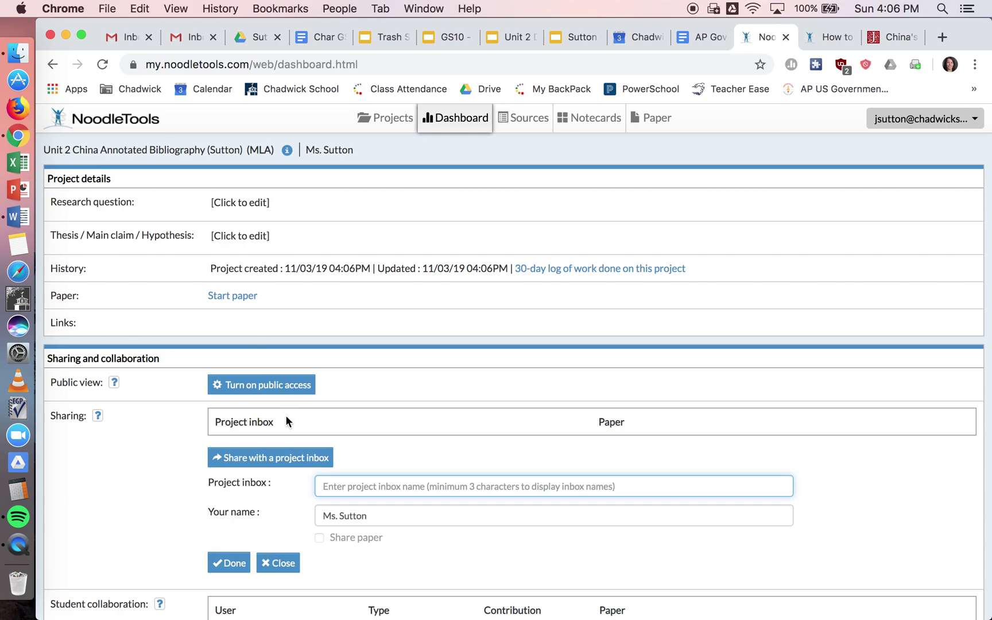
type("Unit 2")
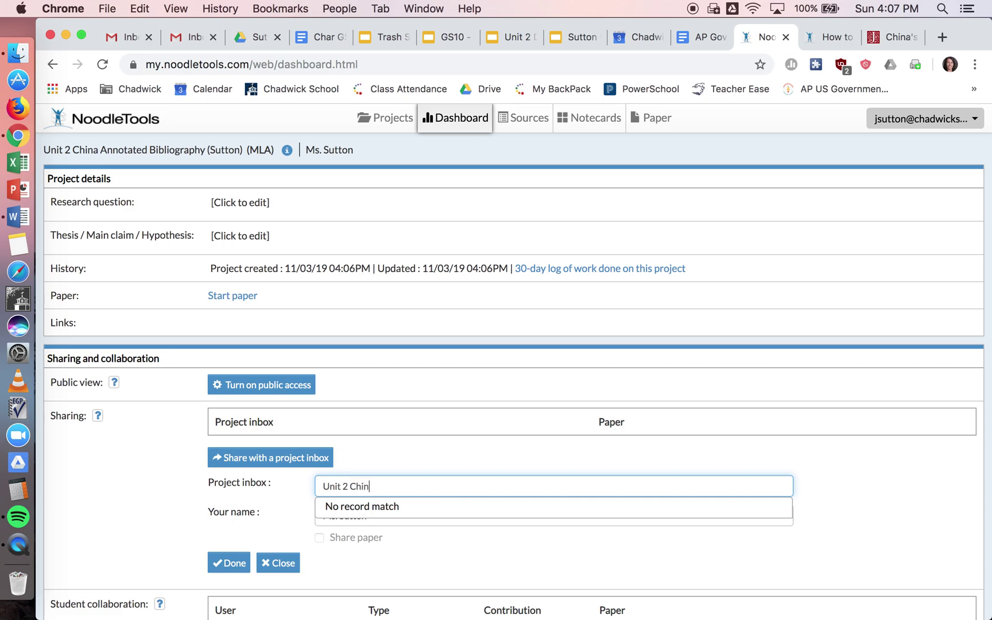
type("China Research Project (Sutton)")
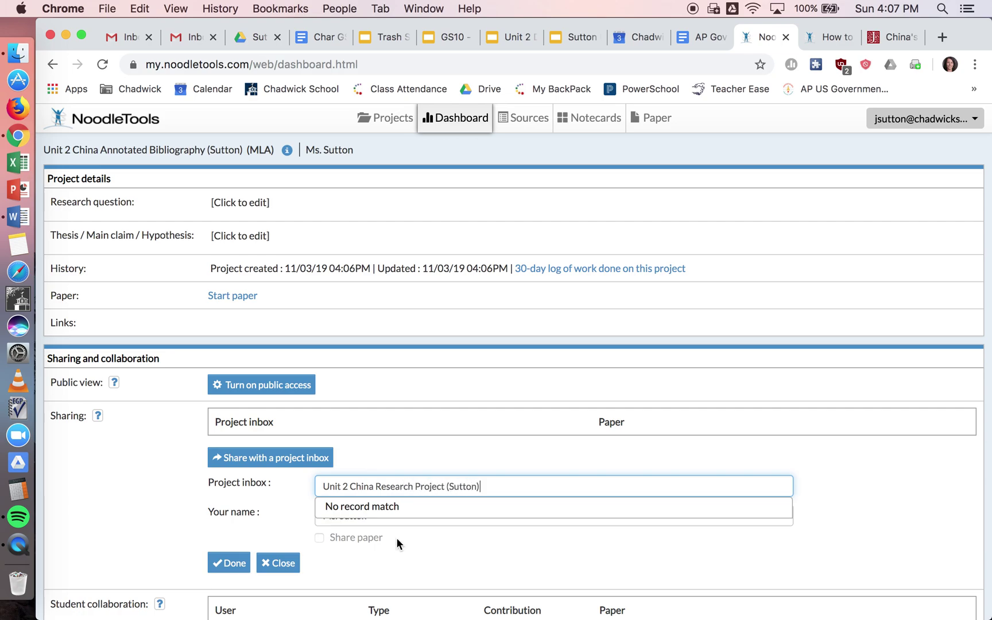
left_click(396, 537)
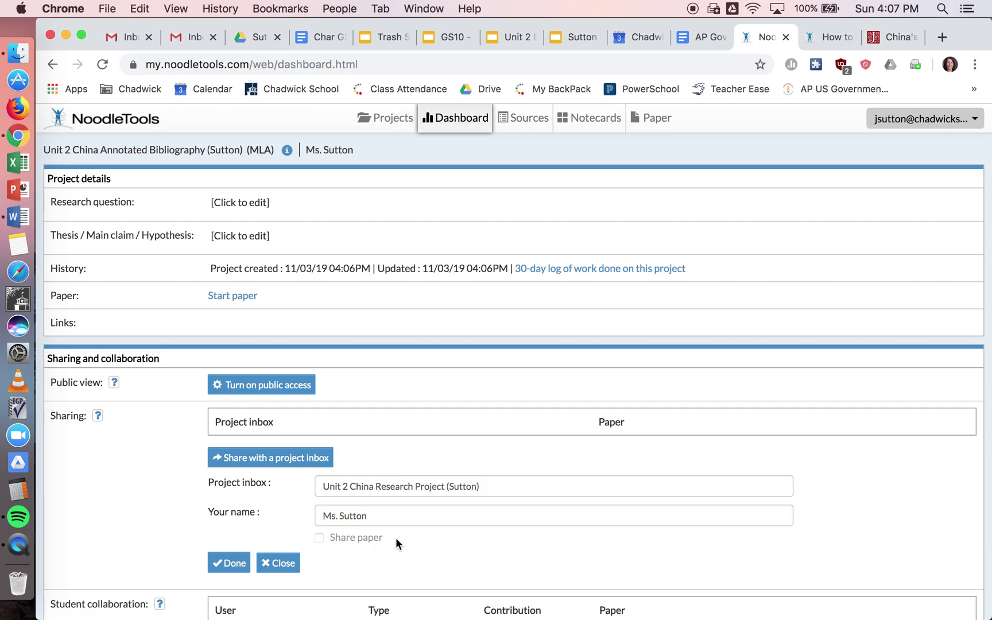
left_click(497, 483)
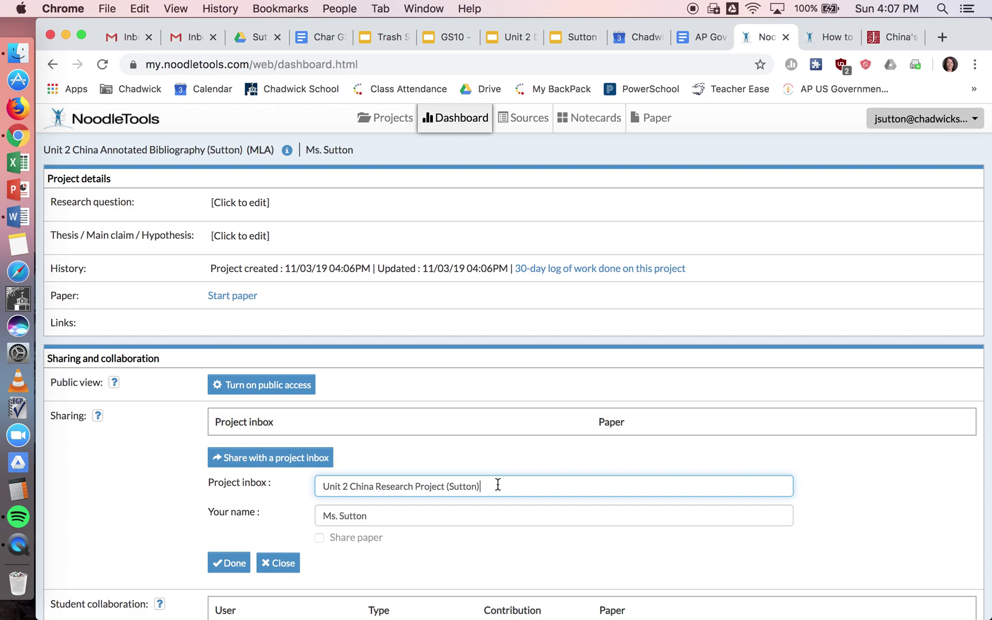
Clear the project inbox name and close the sharing form without submitting it
left_click_drag(485, 486, 318, 485)
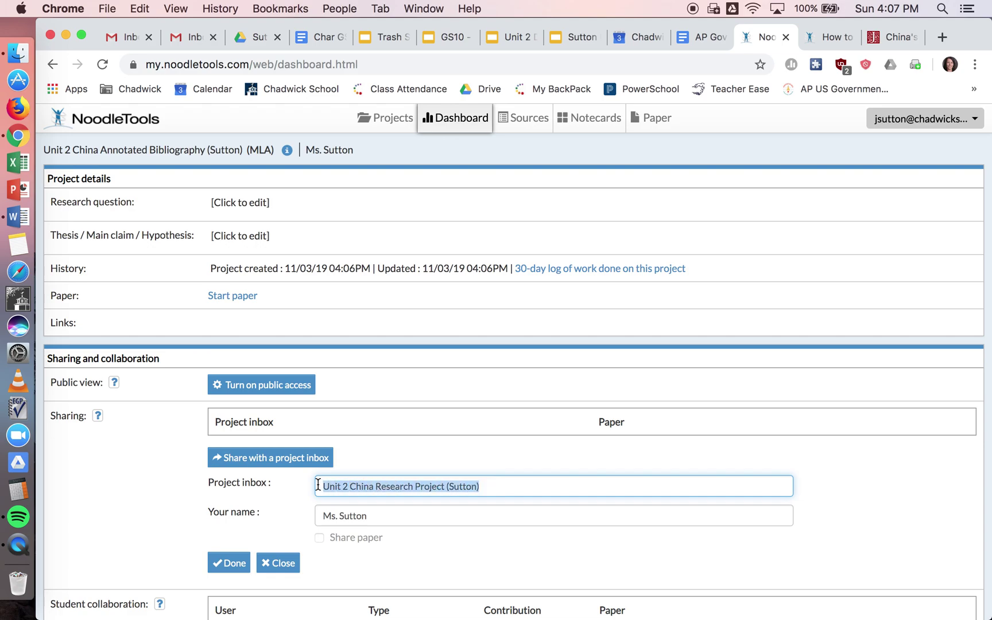
key("BackSpace")
scroll(237, 408, "down", 3)
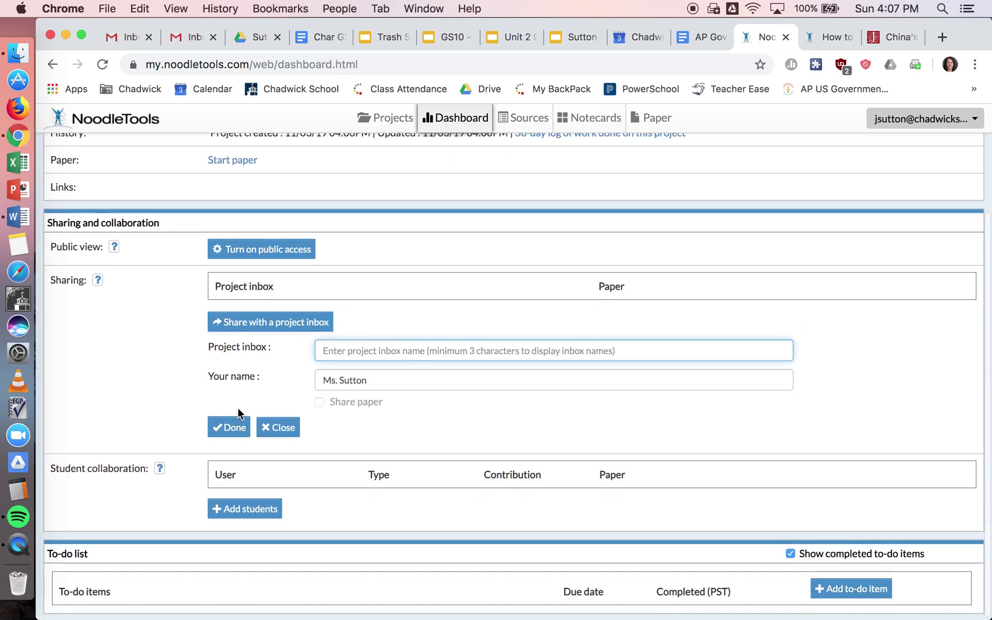
left_click(284, 434)
scroll(250, 414, "up", 1)
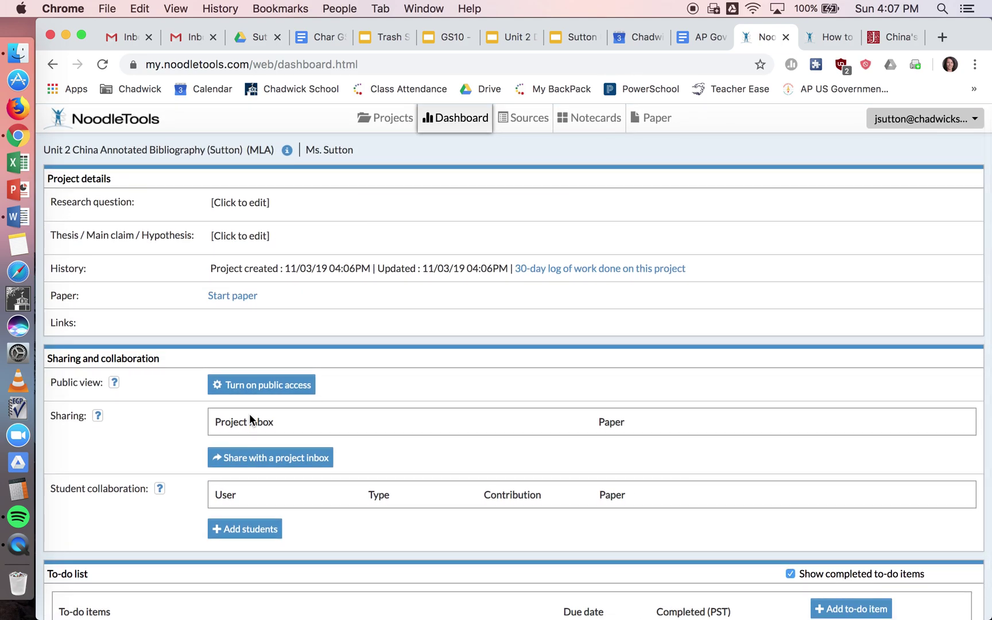
Open the project's research question for editing, leave it blank, and go to the project's Sources page
scroll(247, 398, "down", 1)
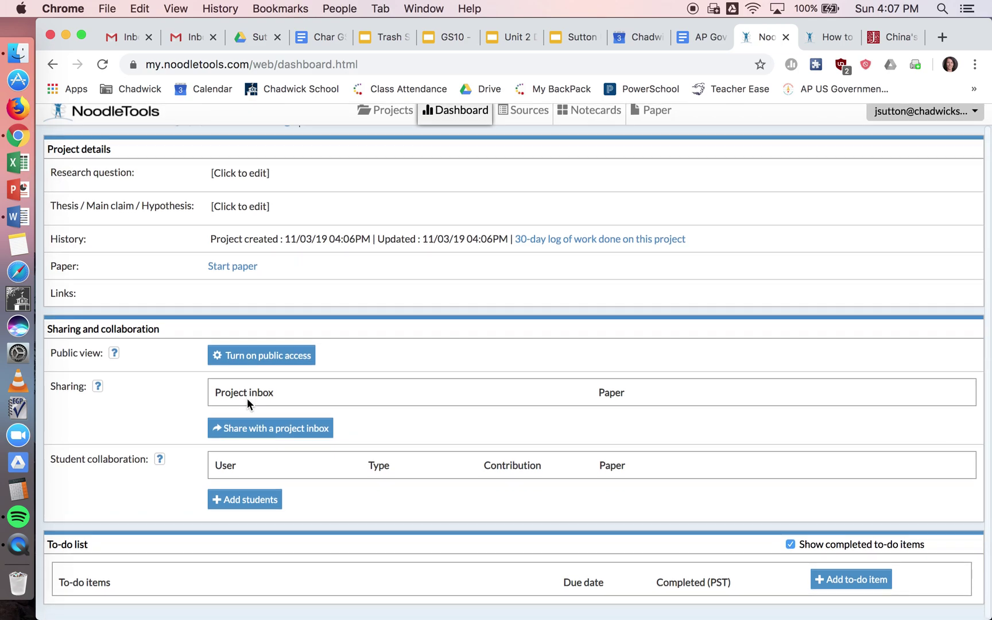
left_click(247, 181)
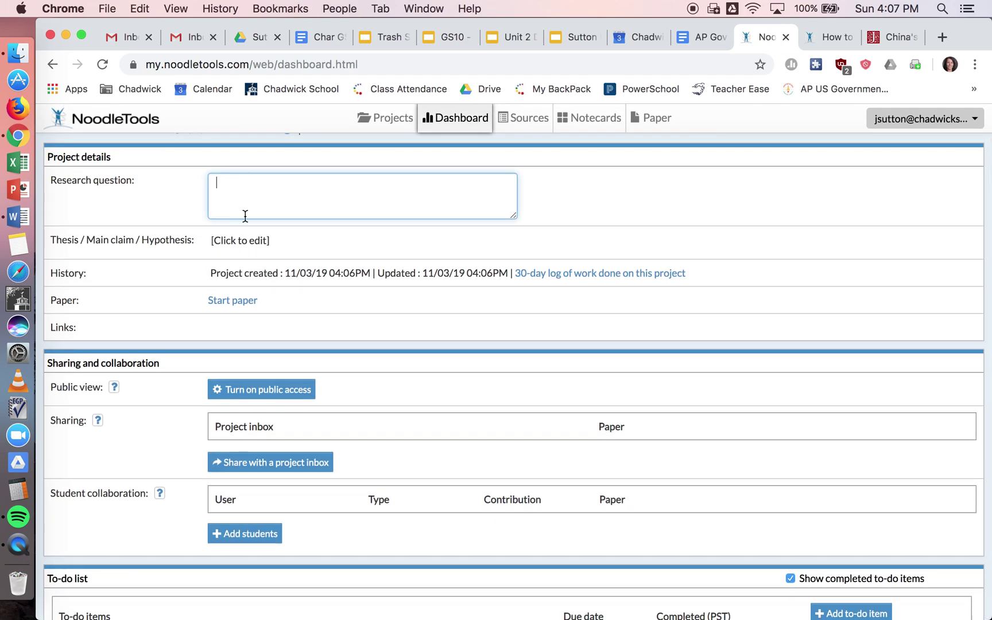
scroll(244, 218, "up", 1)
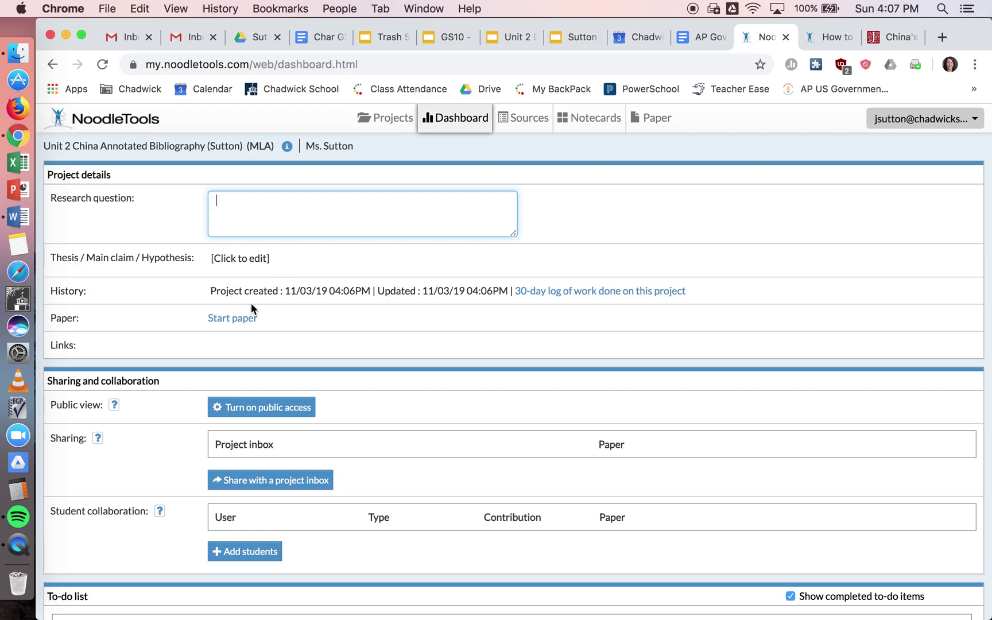
scroll(251, 302, "up", 1)
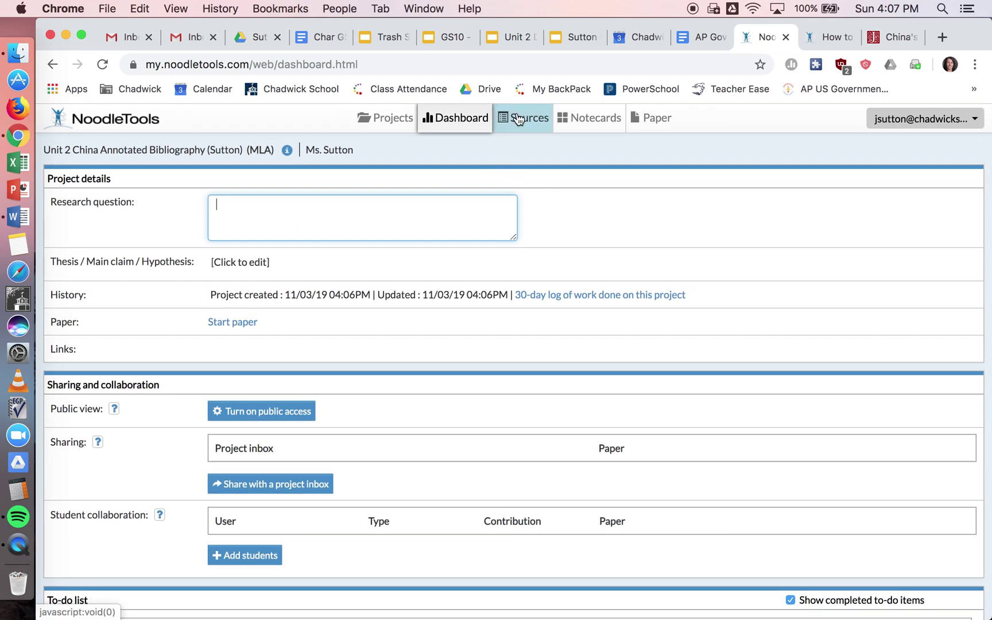
left_click(518, 118)
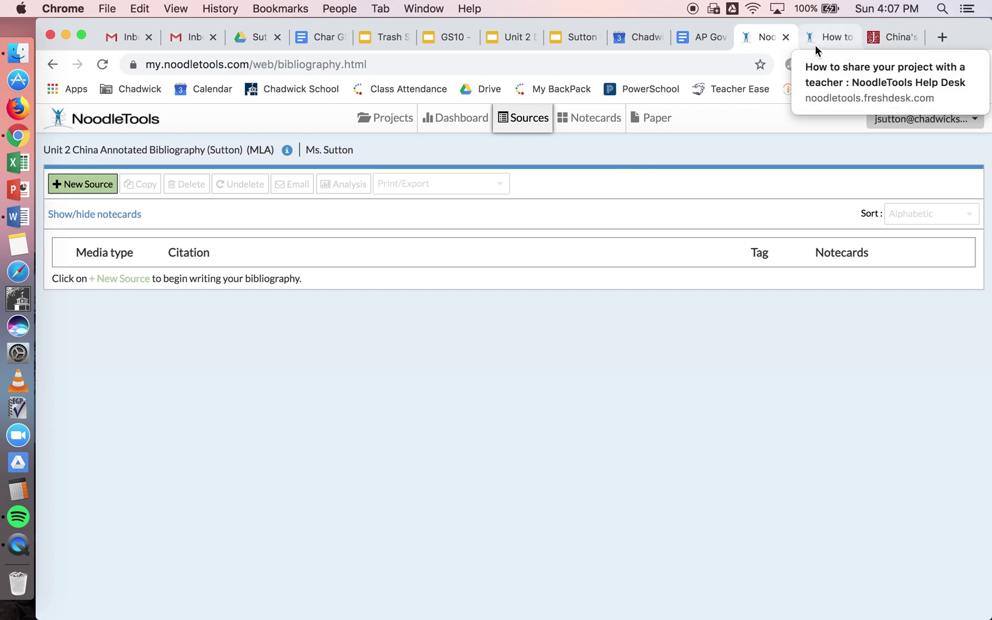
Place the JSTOR article's page beside the NoodleTools page in the browser and examine the article's publication details
left_click(894, 36)
left_click_drag(824, 36, 814, 38)
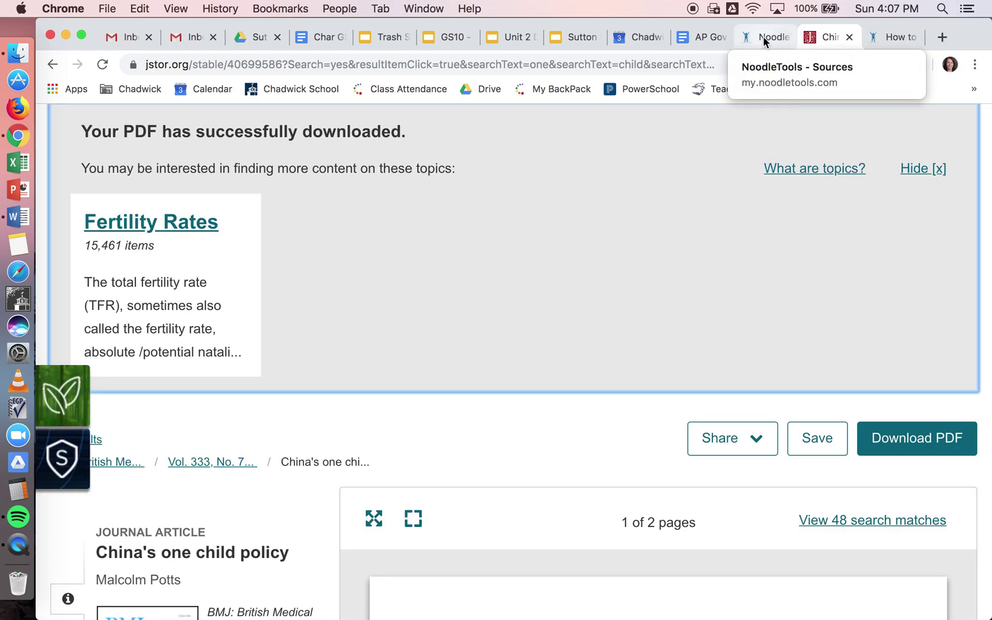
scroll(697, 226, "down", 10)
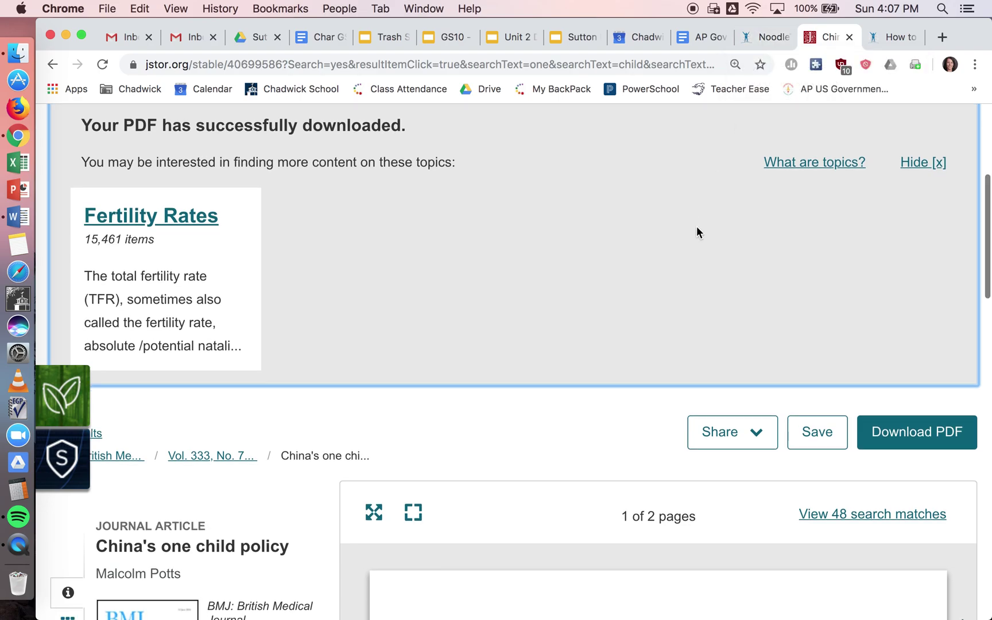
scroll(697, 226, "up", 5)
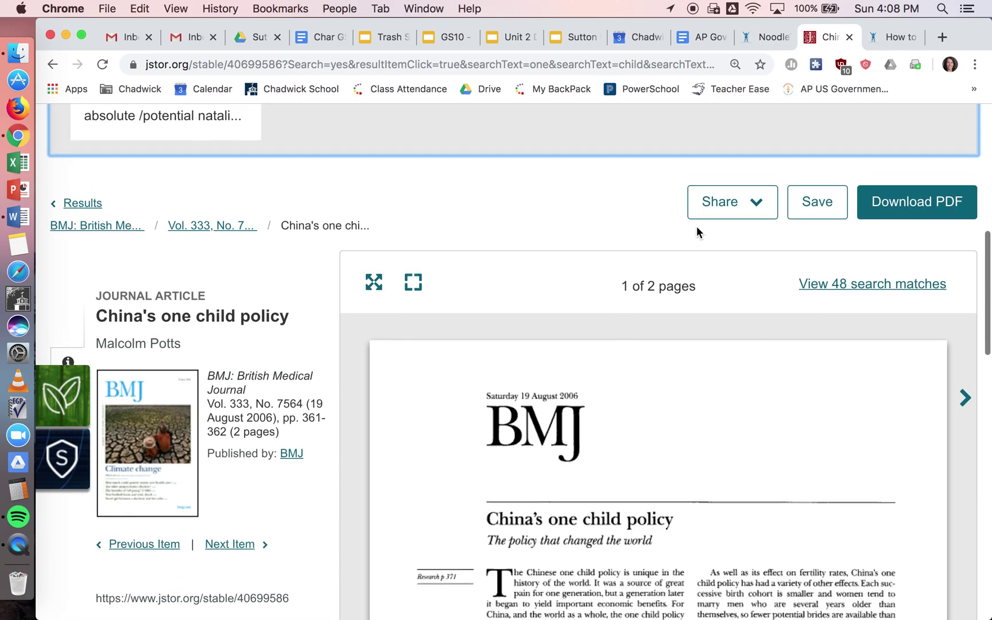
scroll(697, 226, "down", 3)
scroll(697, 226, "down", 2)
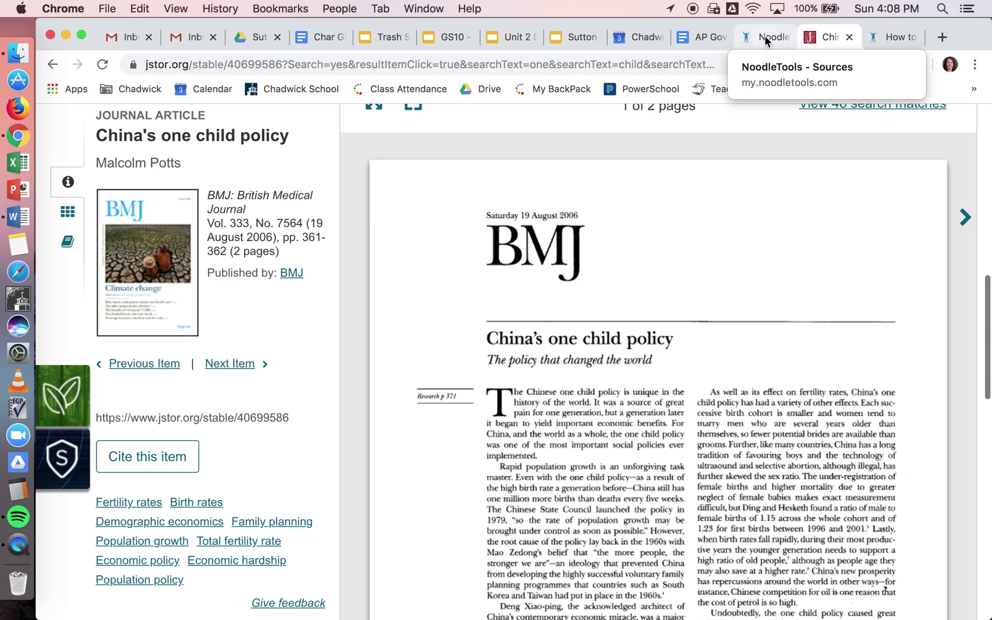
Start a new source citation in NoodleTools for a Journal article accessed through a Database
left_click(765, 36)
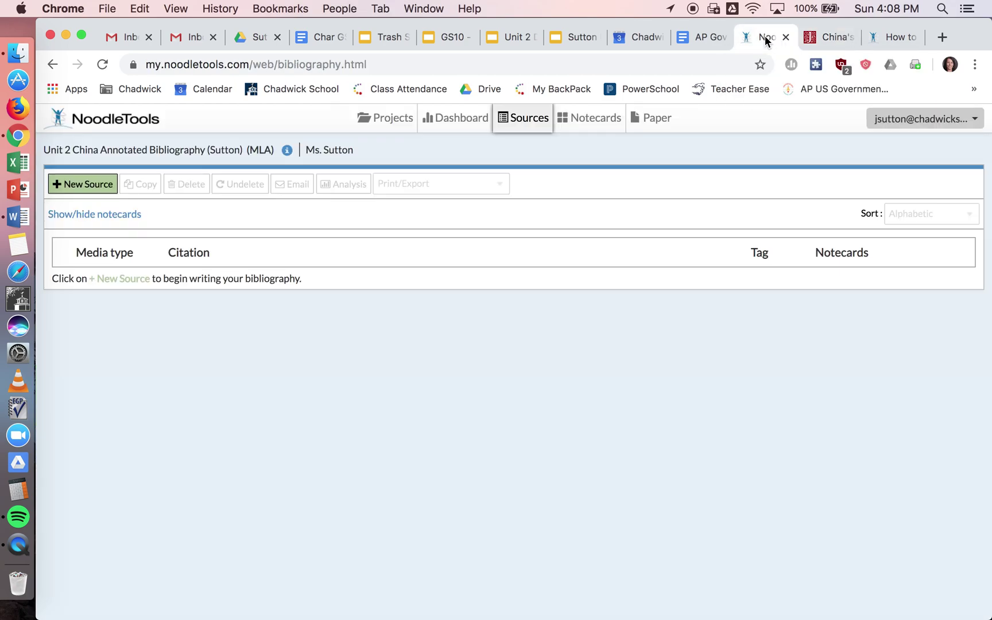
left_click(80, 184)
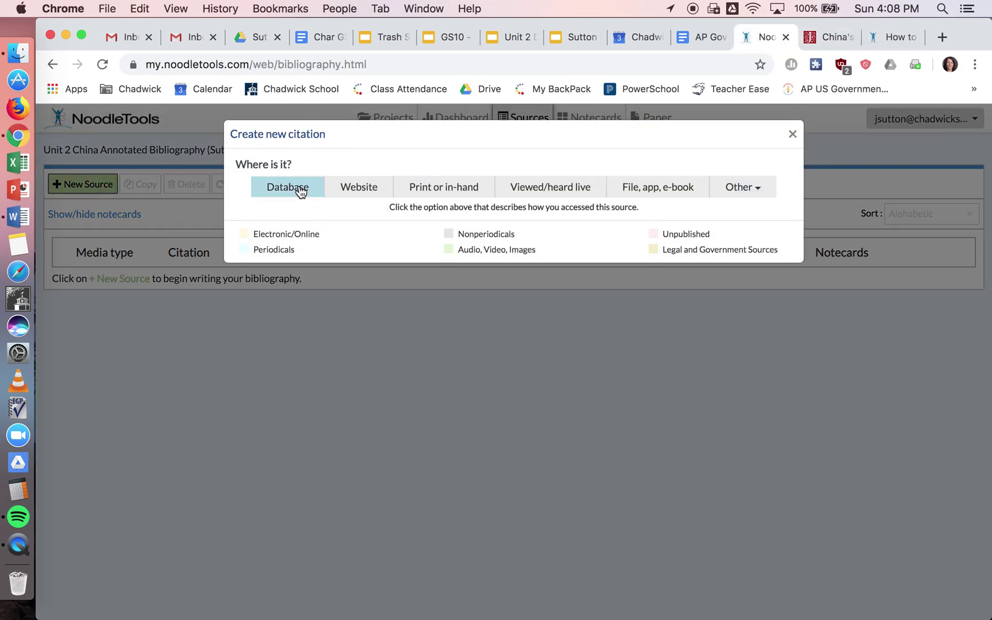
left_click(299, 192)
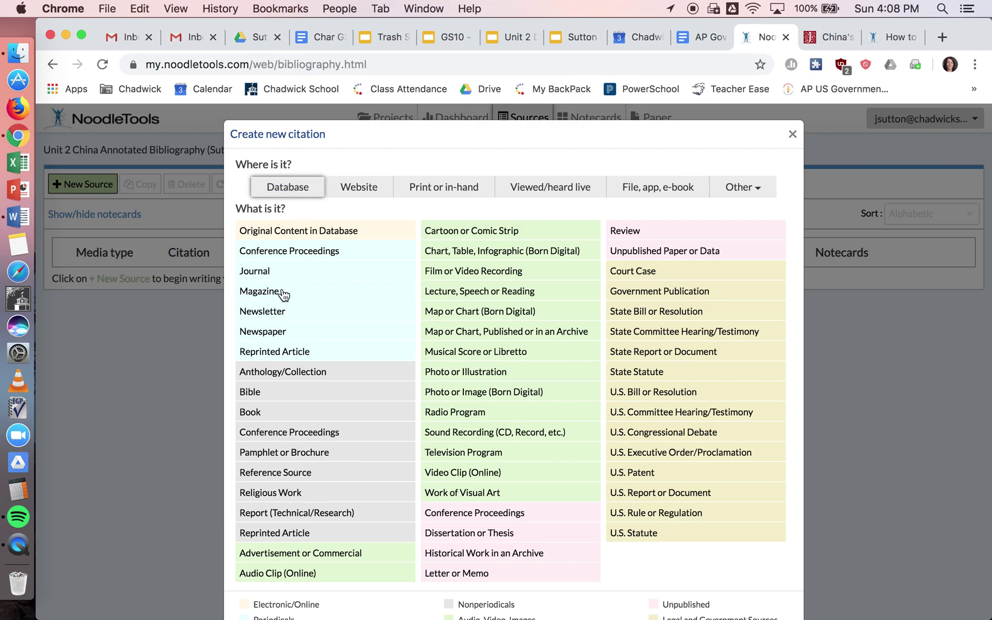
left_click(256, 273)
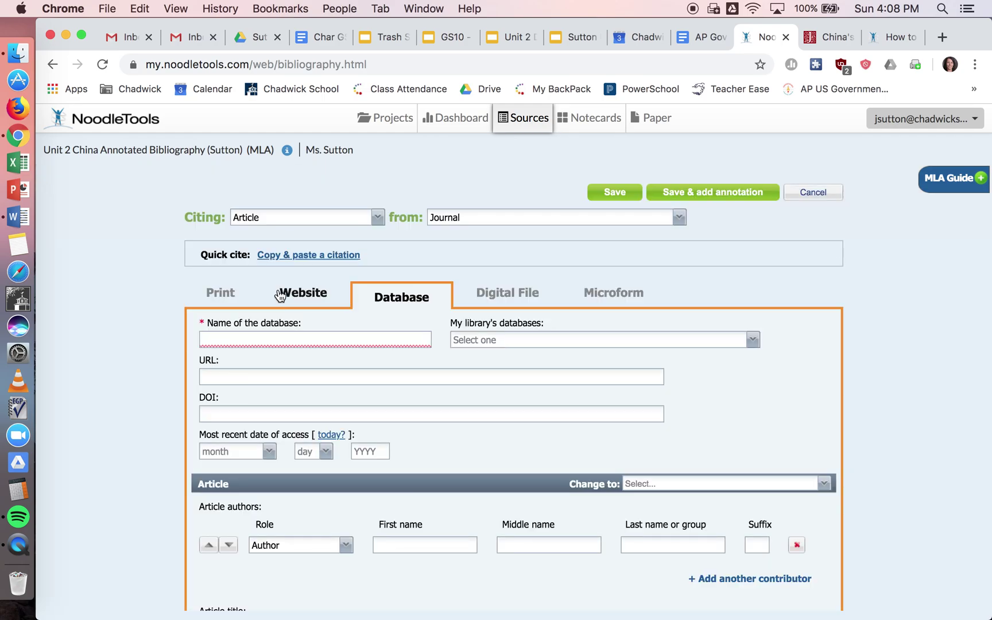
Check the article's page, and set the citation's database to JSTOR from the library's databases
left_click(815, 39)
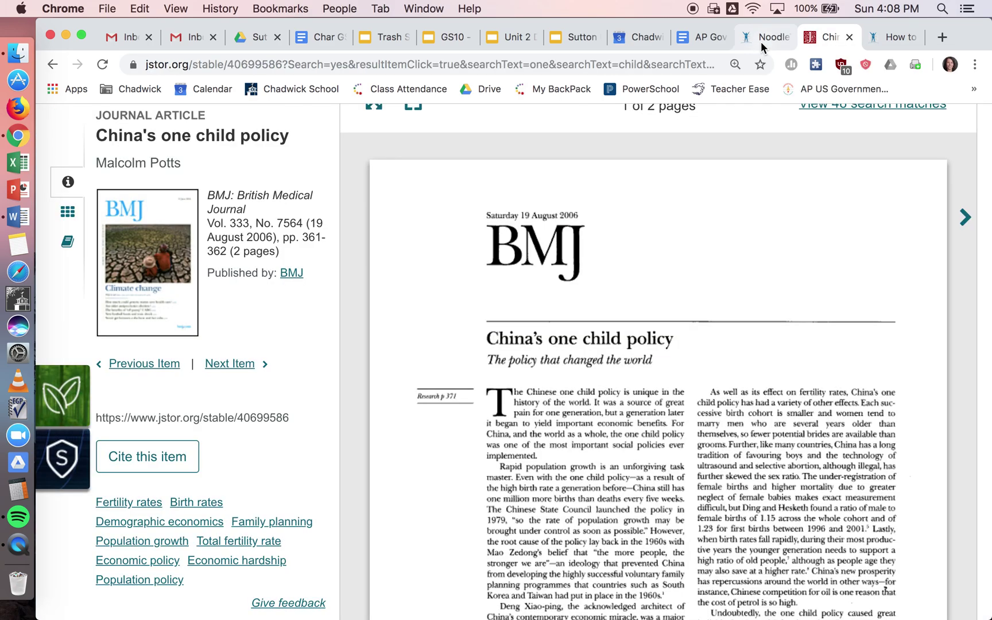
left_click(775, 41)
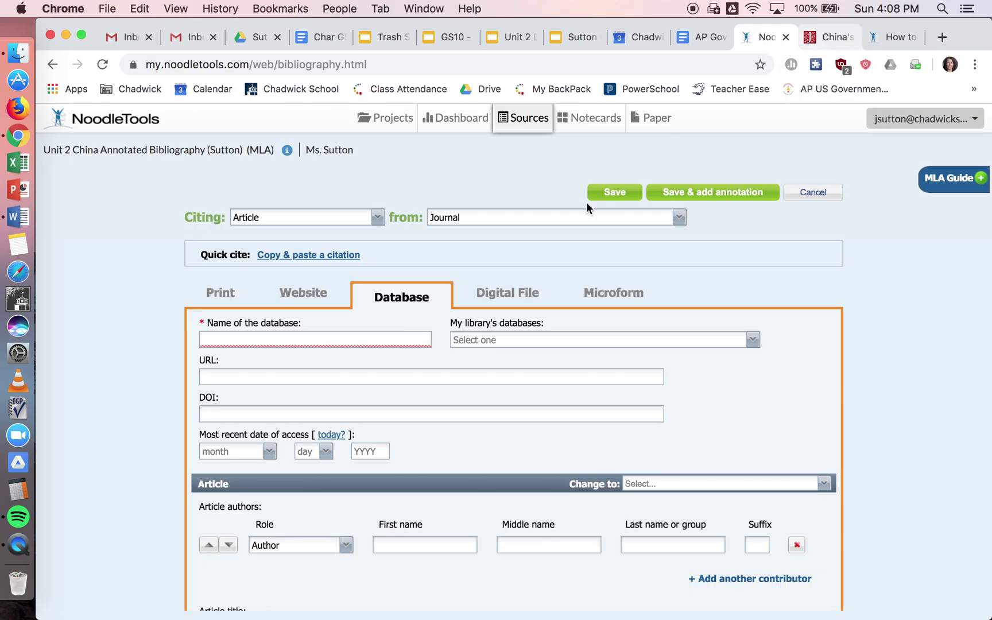
left_click(584, 338)
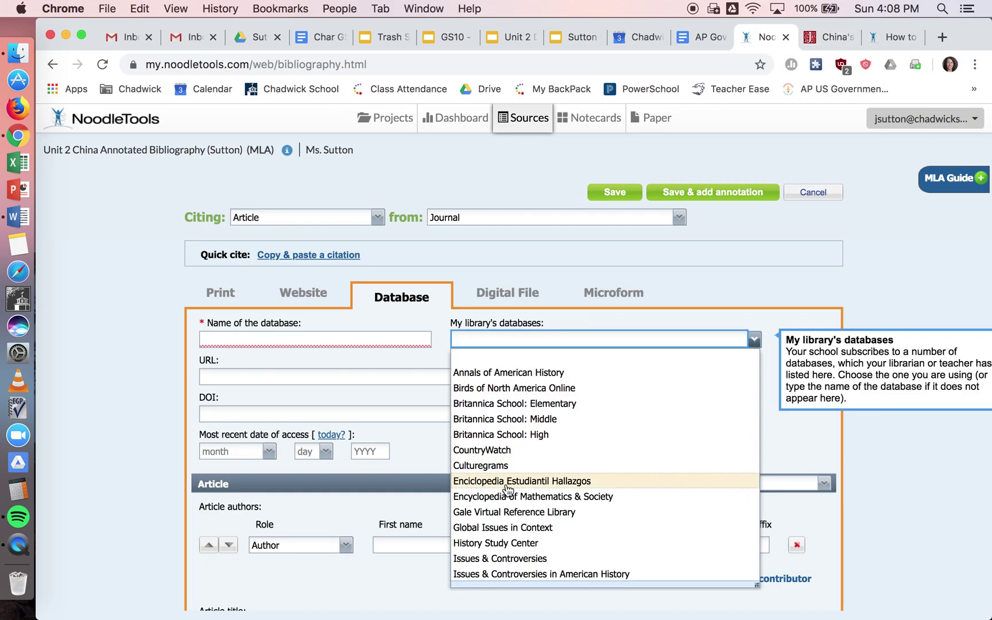
scroll(504, 497, "down", 1)
scroll(503, 497, "down", 3)
left_click(479, 462)
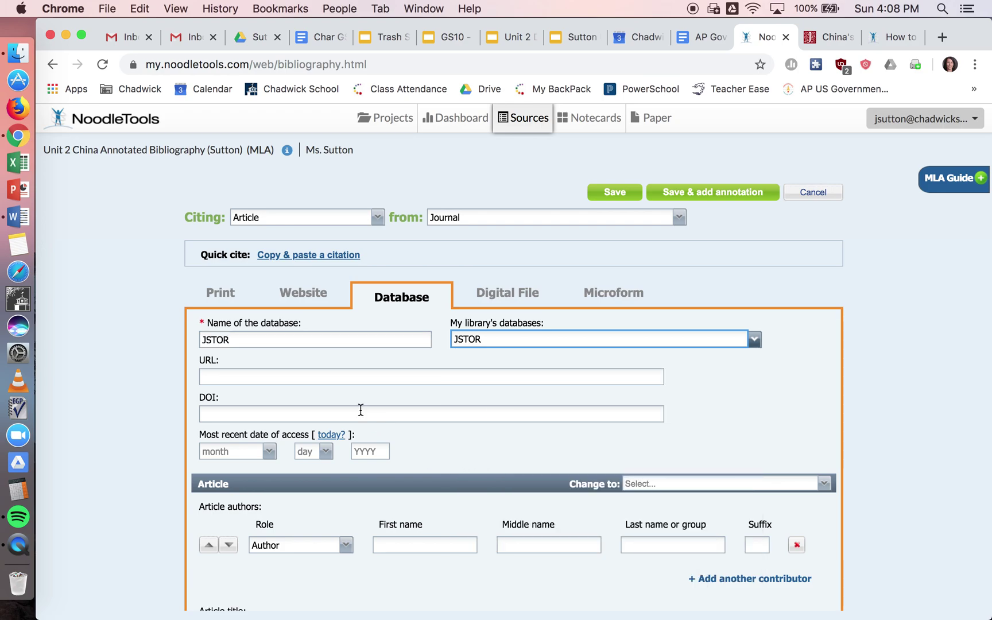
left_click(343, 379)
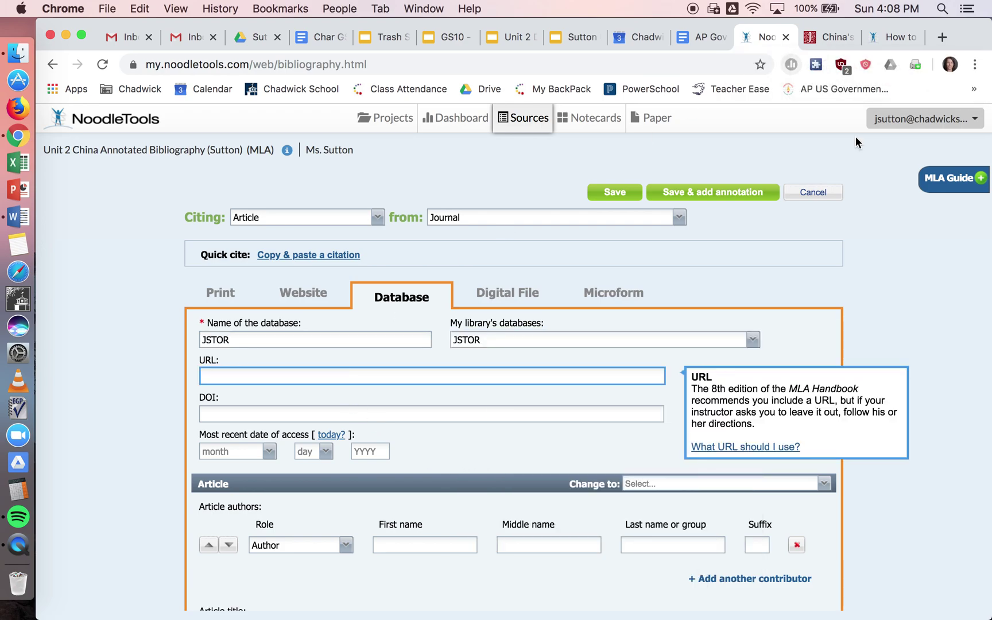
left_click(842, 37)
scroll(912, 154, "up", 3)
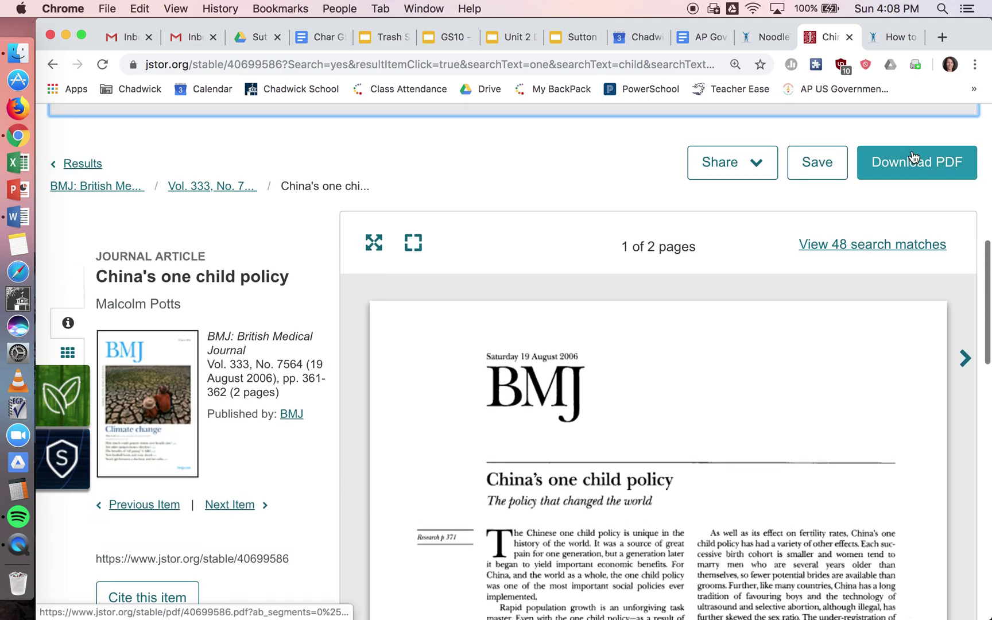
left_click(916, 163)
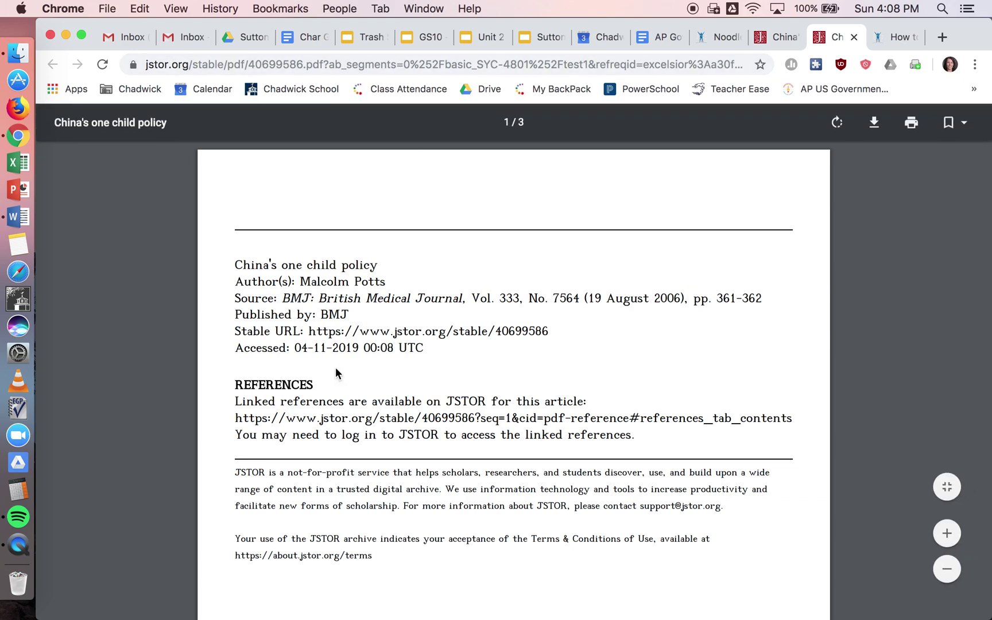
left_click_drag(306, 332, 562, 330)
key("super+c")
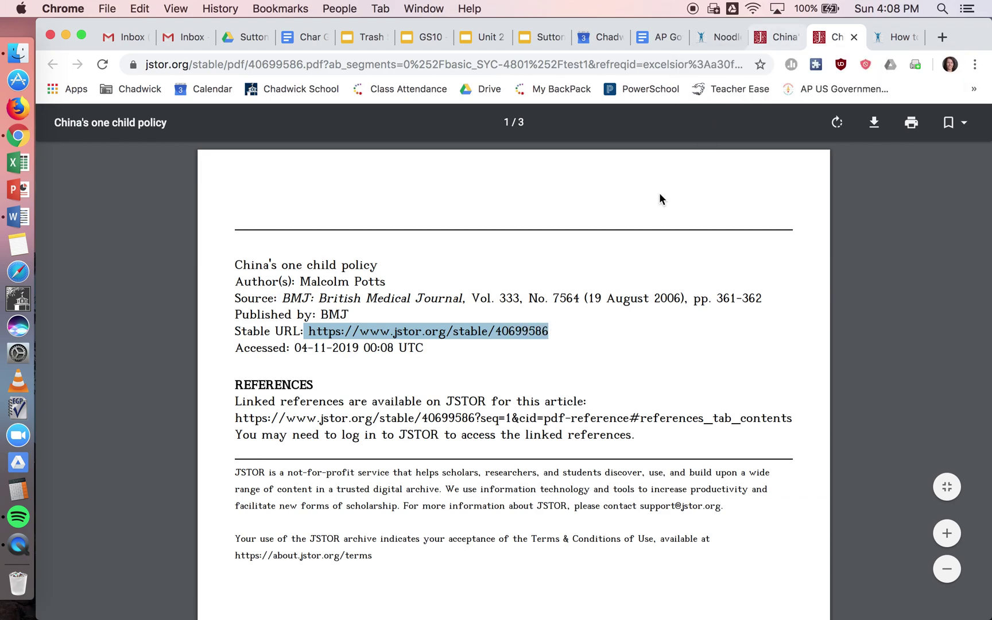
left_click(718, 36)
key("super+v")
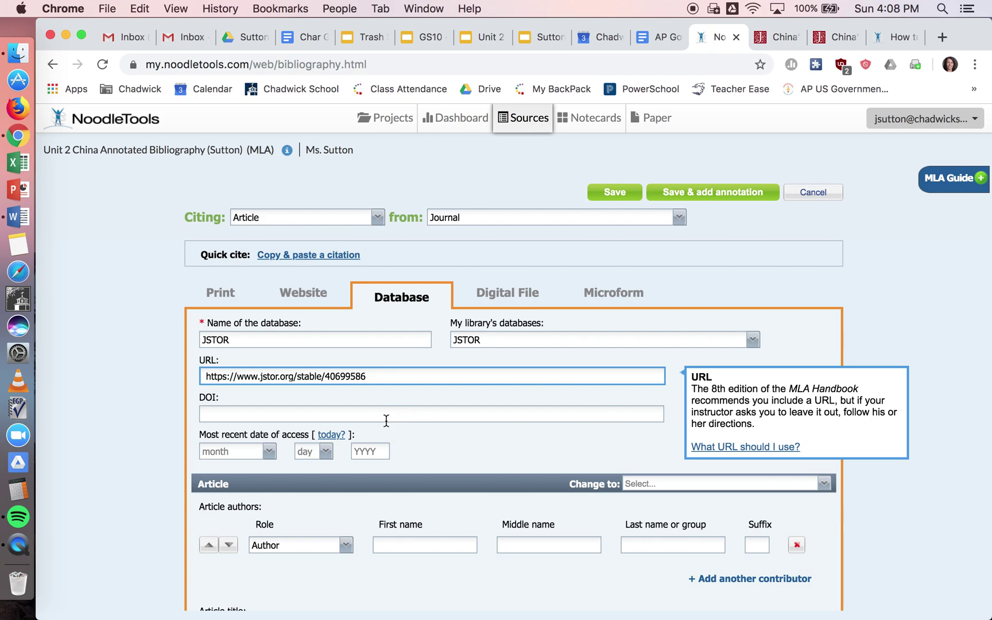
left_click(205, 377)
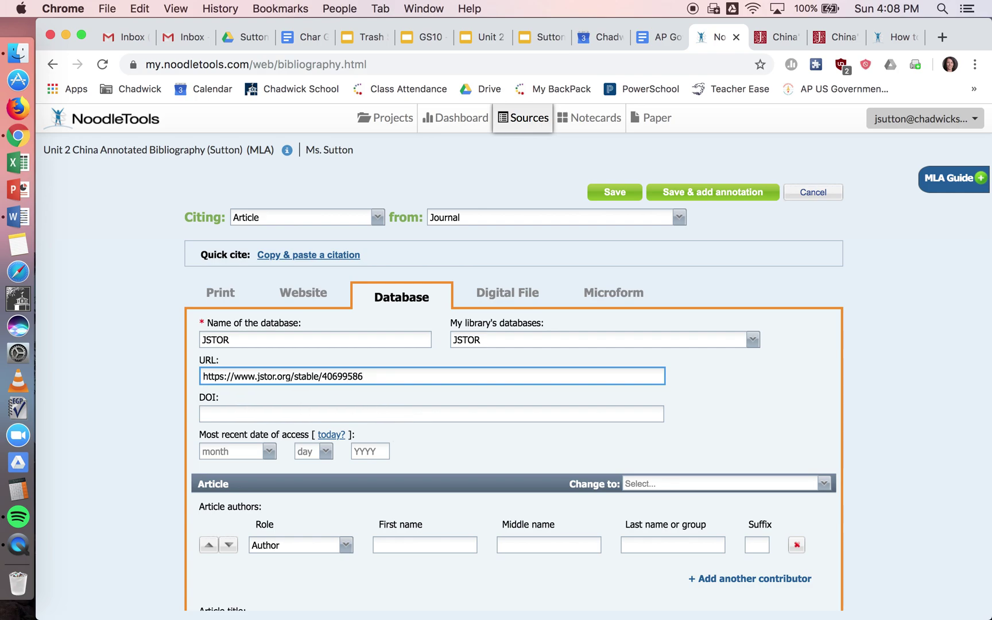
Leave the DOI blank and set the most recent date of access to today's date, November 4, 2019
left_click(229, 410)
scroll(228, 405, "down", 1)
scroll(228, 406, "down", 5)
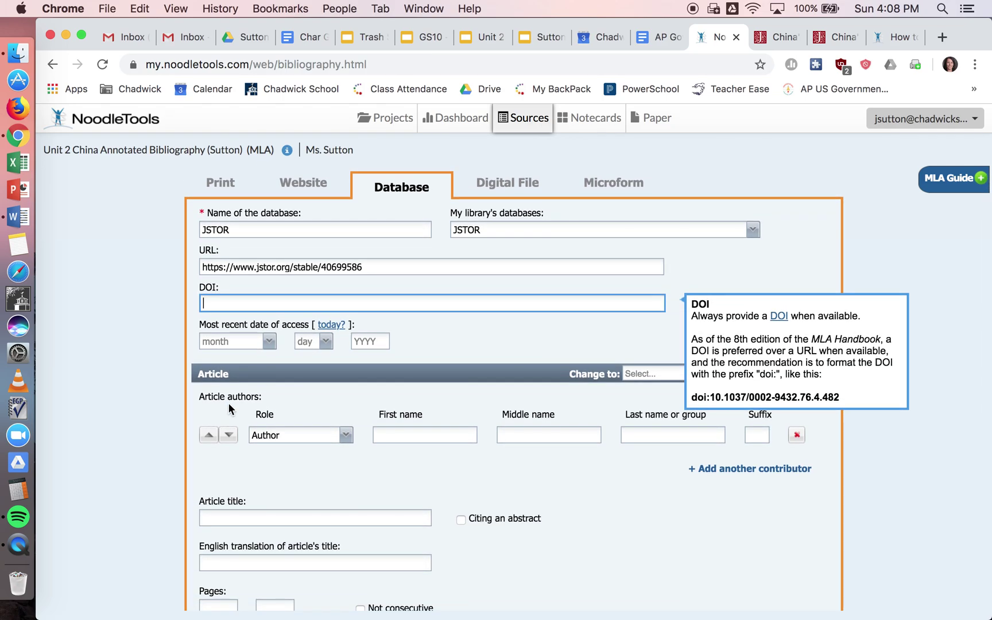
left_click(258, 342)
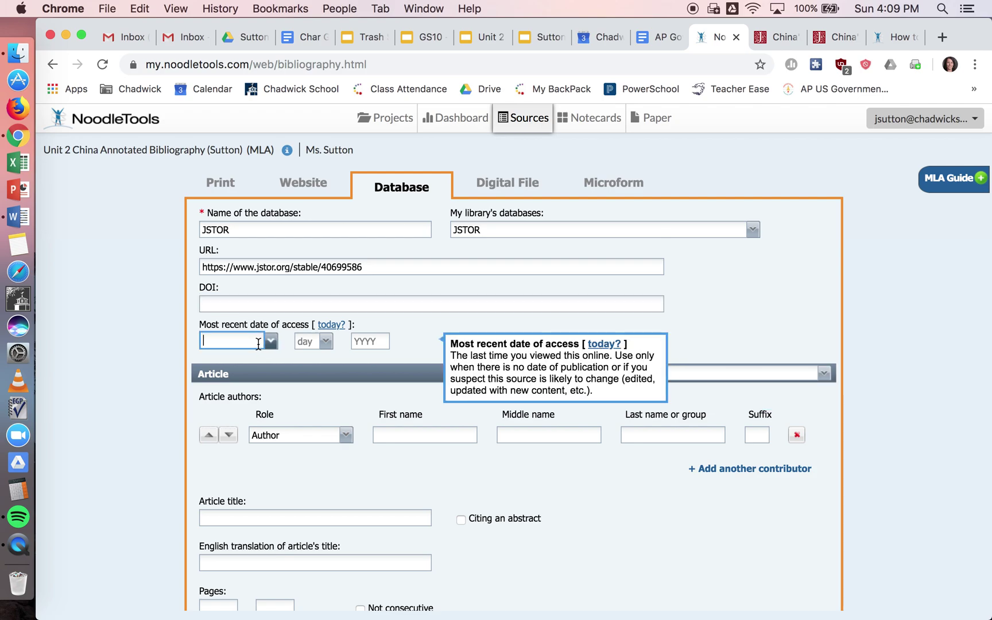
left_click(337, 329)
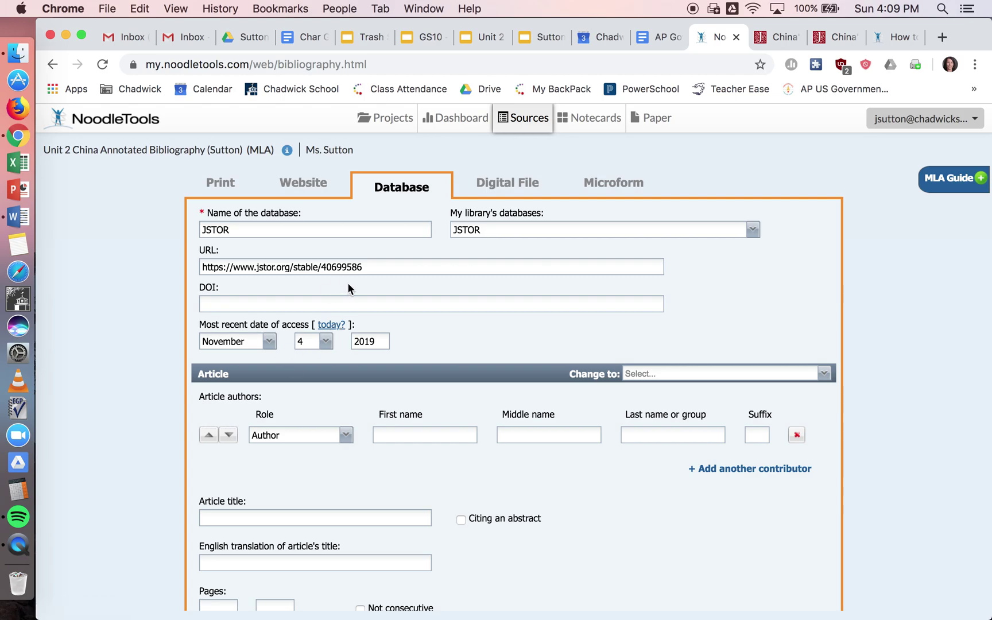
Place the article's PDF beside the NoodleTools page in the browser, and enter the article author's first and last name in the citation
scroll(333, 331, "down", 3)
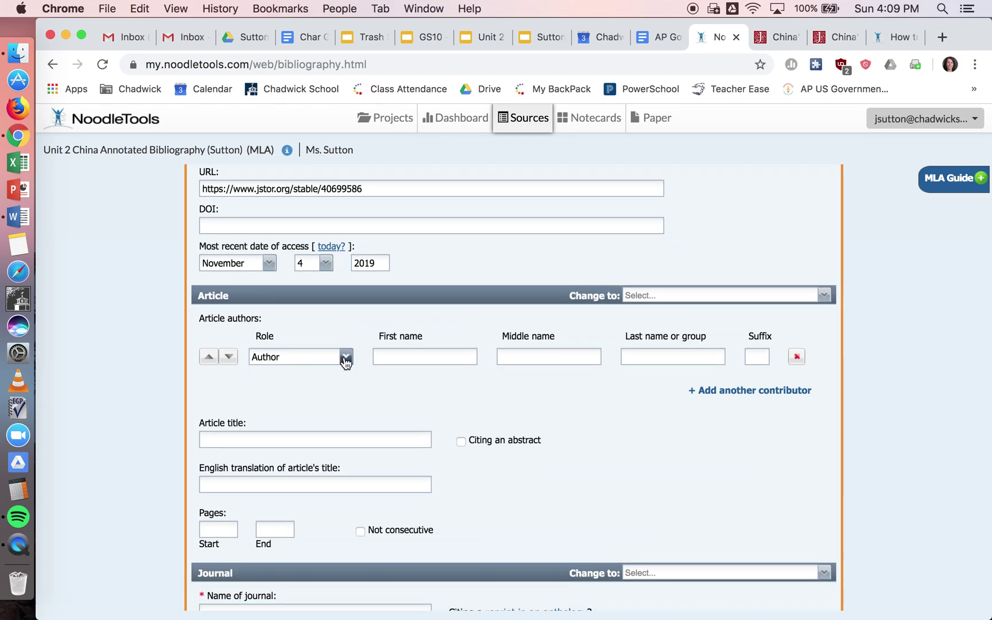
left_click(422, 353)
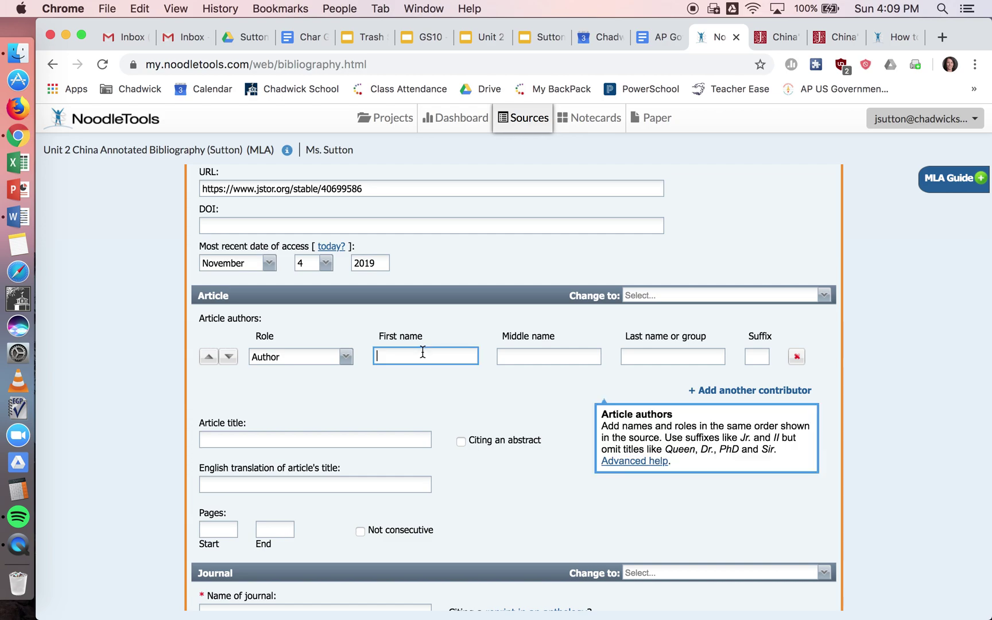
left_click(769, 42)
left_click(860, 46)
left_click(778, 36)
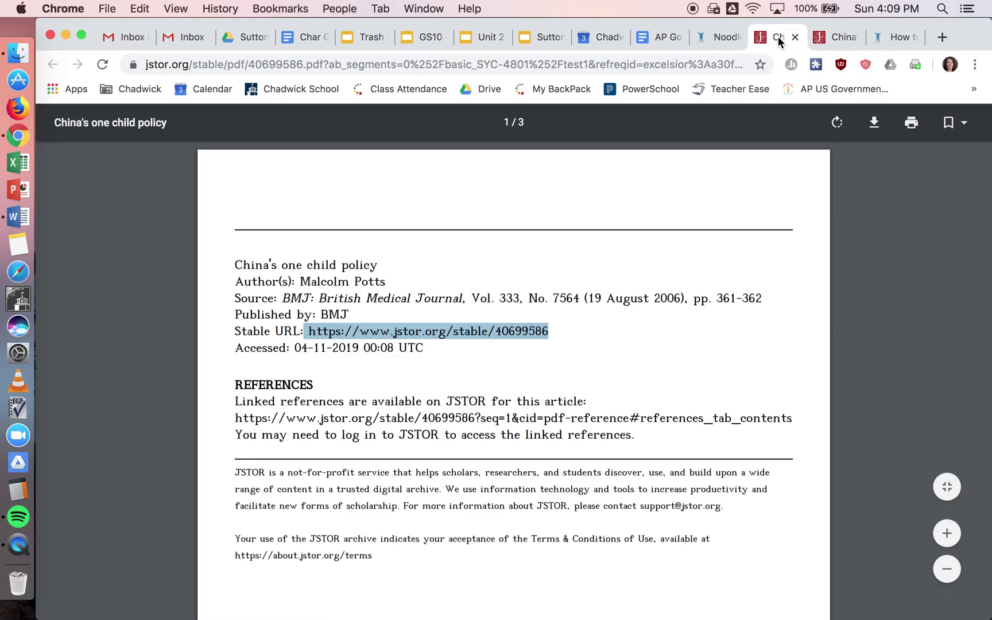
scroll(326, 394, "down", 3)
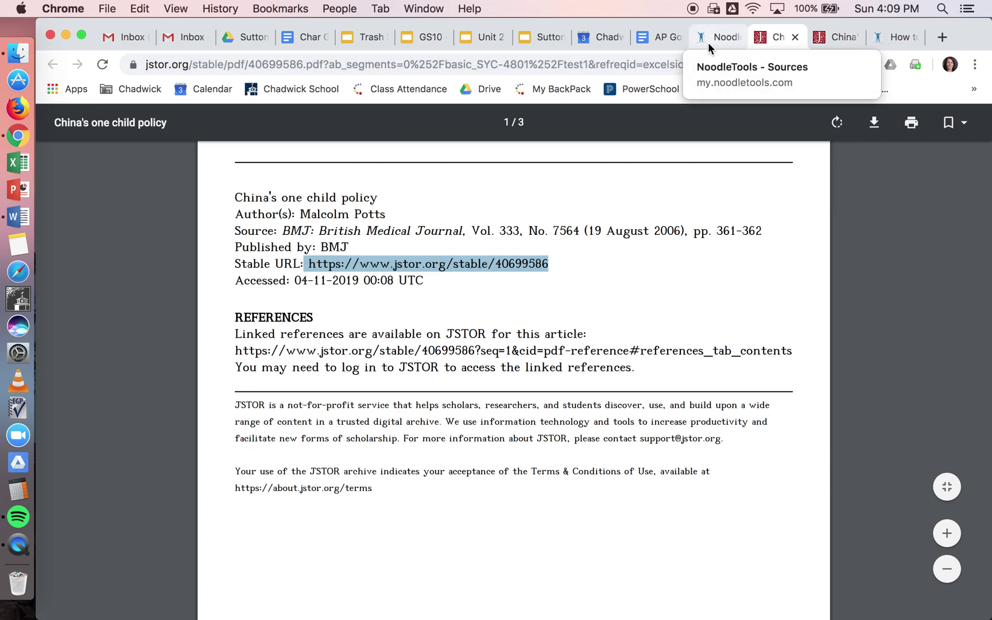
left_click(707, 42)
type("Malcolm")
key("Tab")
key("Tab")
type("Potts")
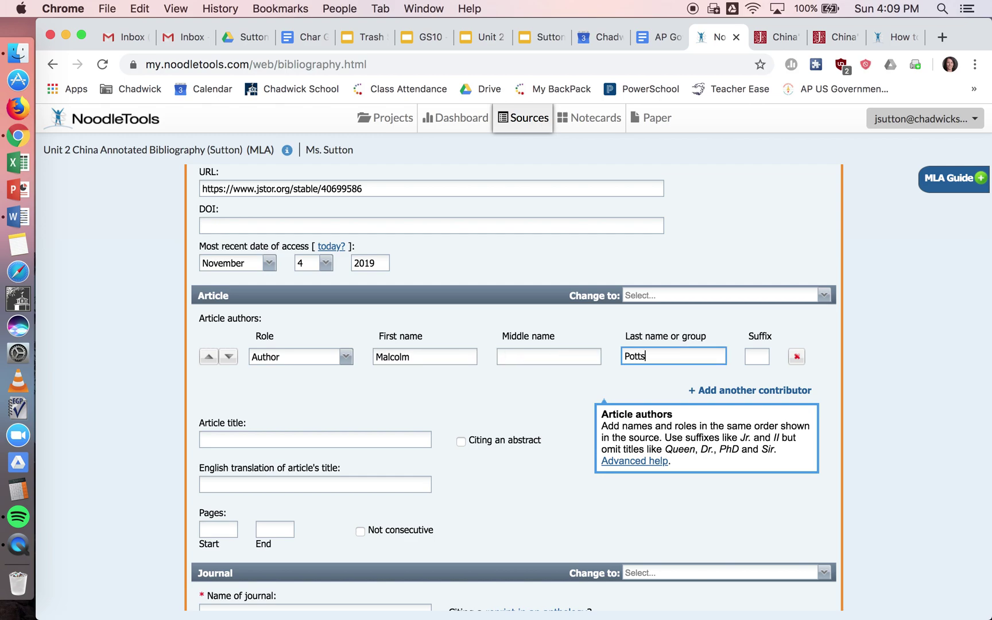
Copy the title "China's one child policy" from the article's PDF into the citation's article title
left_click(210, 436)
left_click(772, 37)
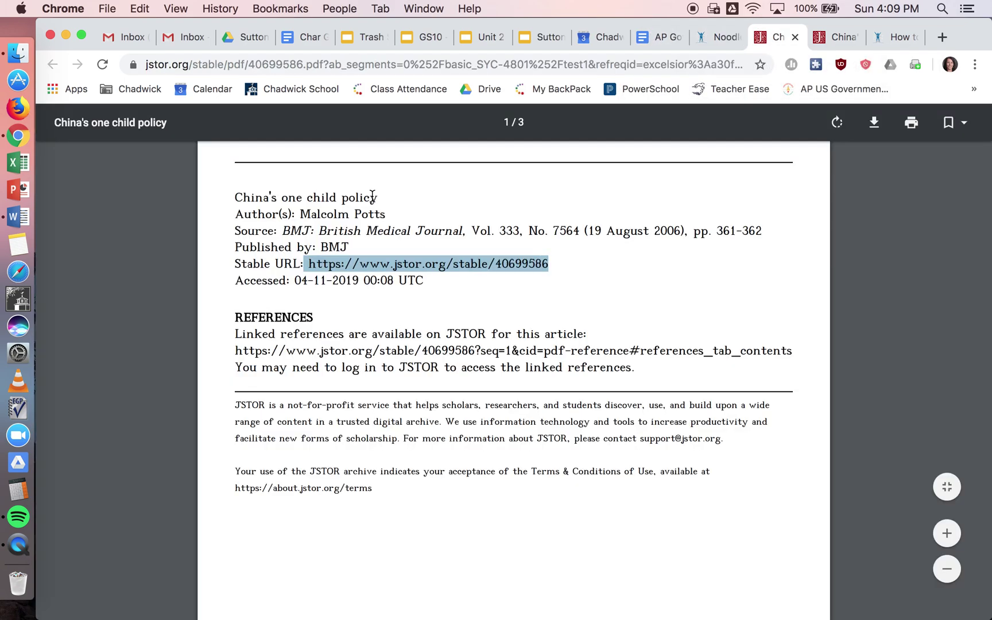
left_click_drag(235, 197, 380, 198)
key("super+c")
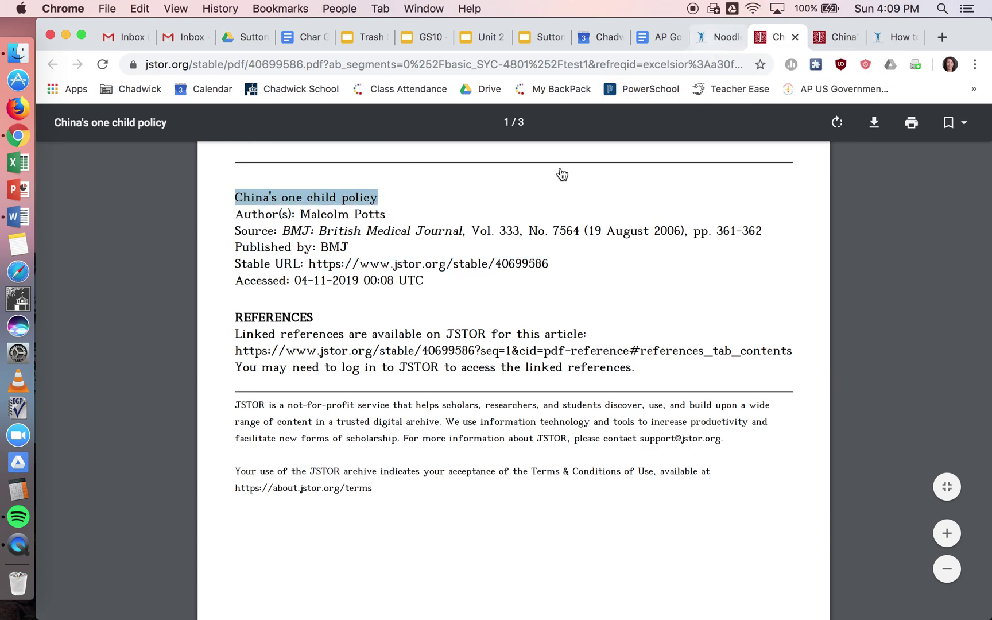
left_click(718, 37)
key("super+v")
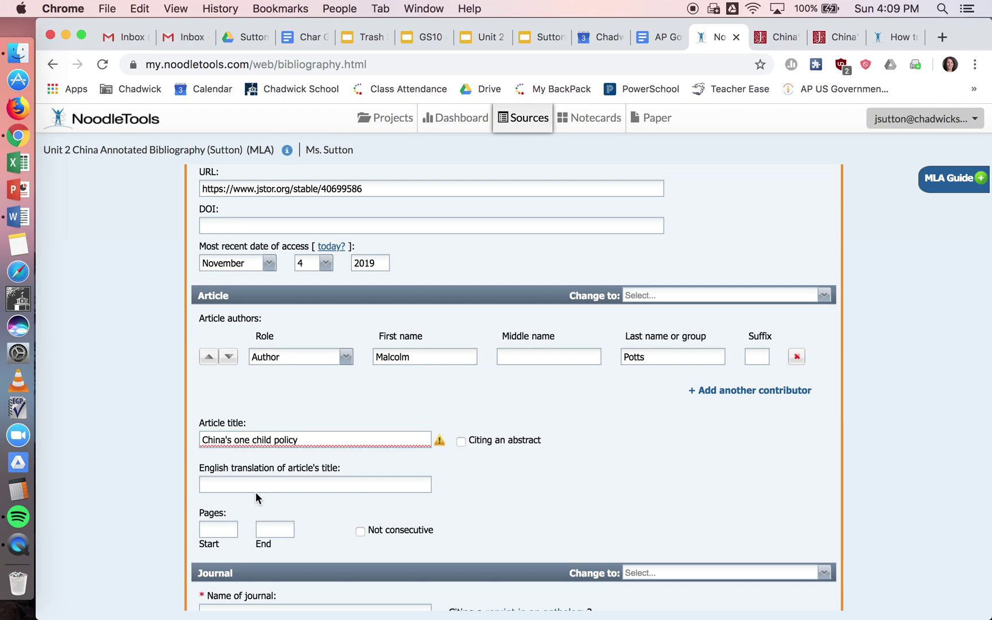
Leave the title translation blank and, checking the PDF, set the article's start page to 361 and end page to 362
left_click(256, 488)
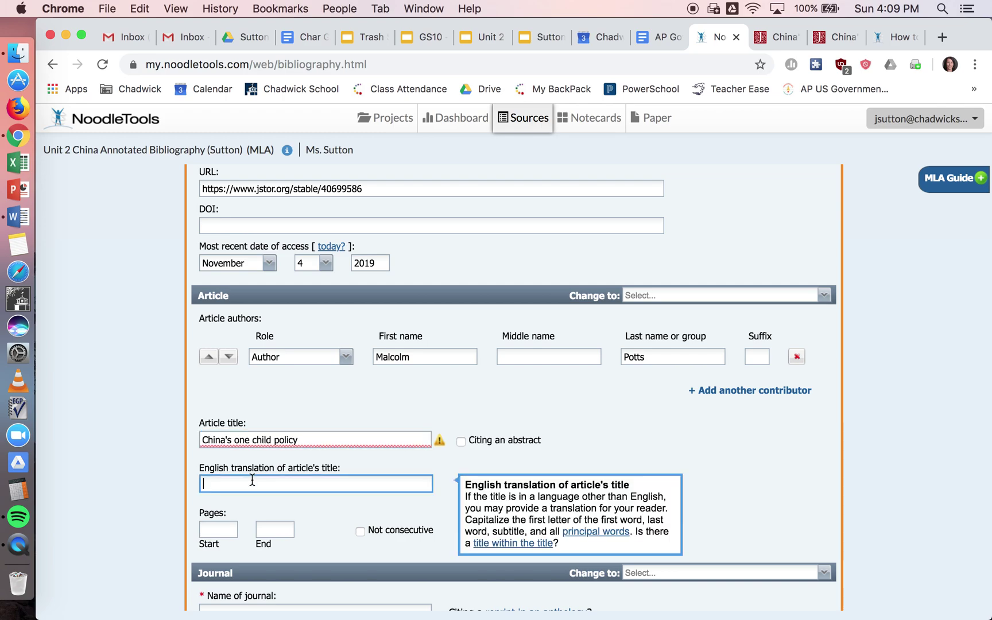
left_click(215, 532)
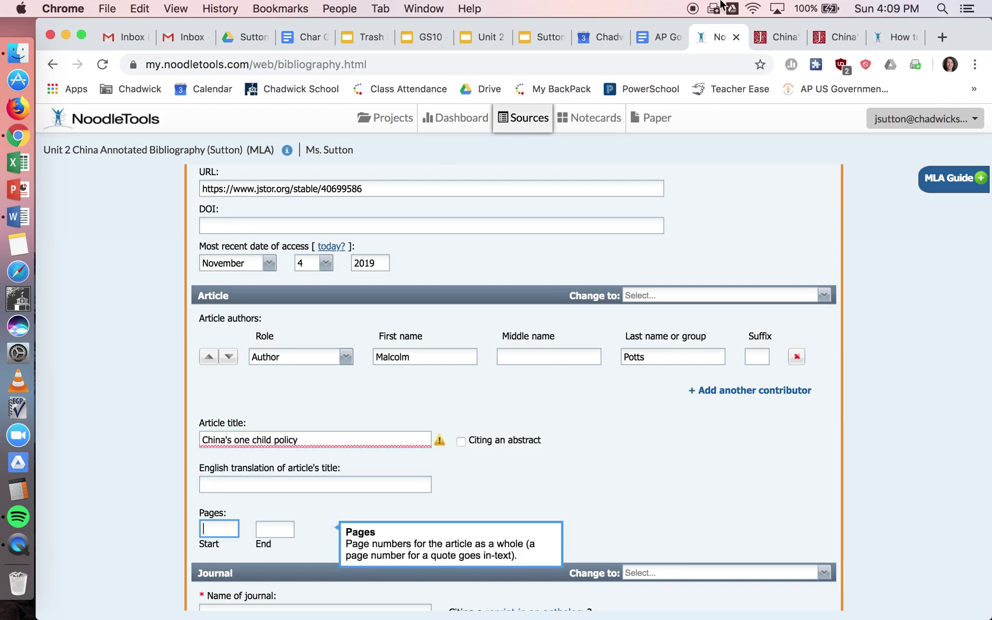
left_click(768, 35)
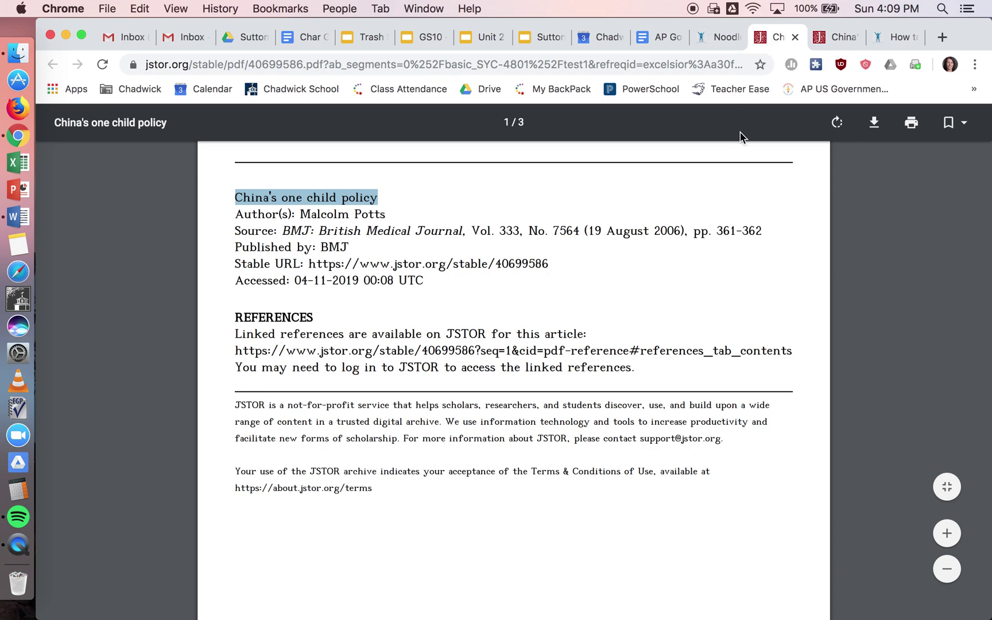
left_click_drag(712, 229, 762, 230)
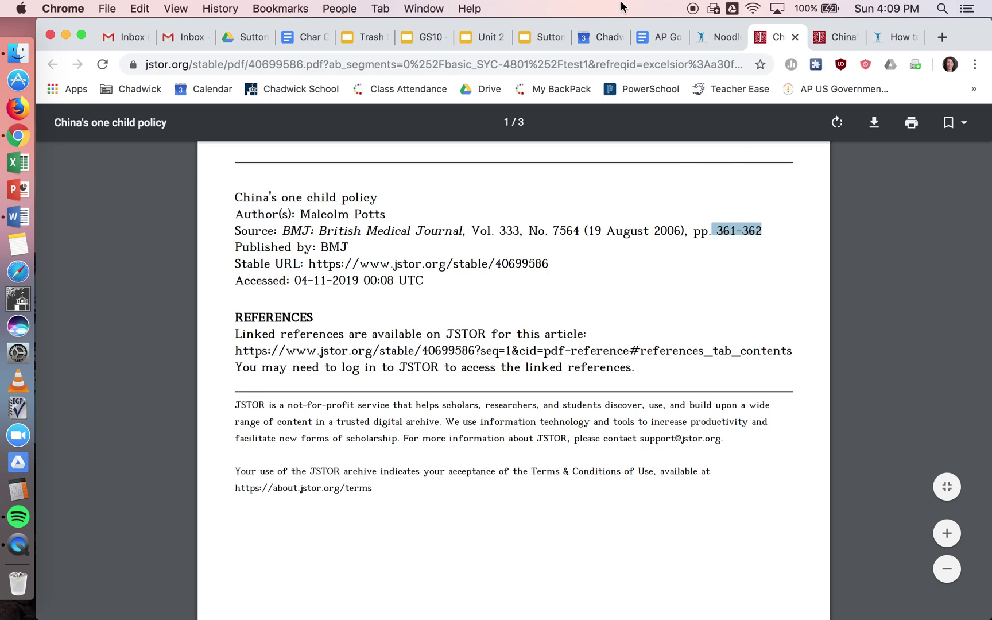
left_click(718, 37)
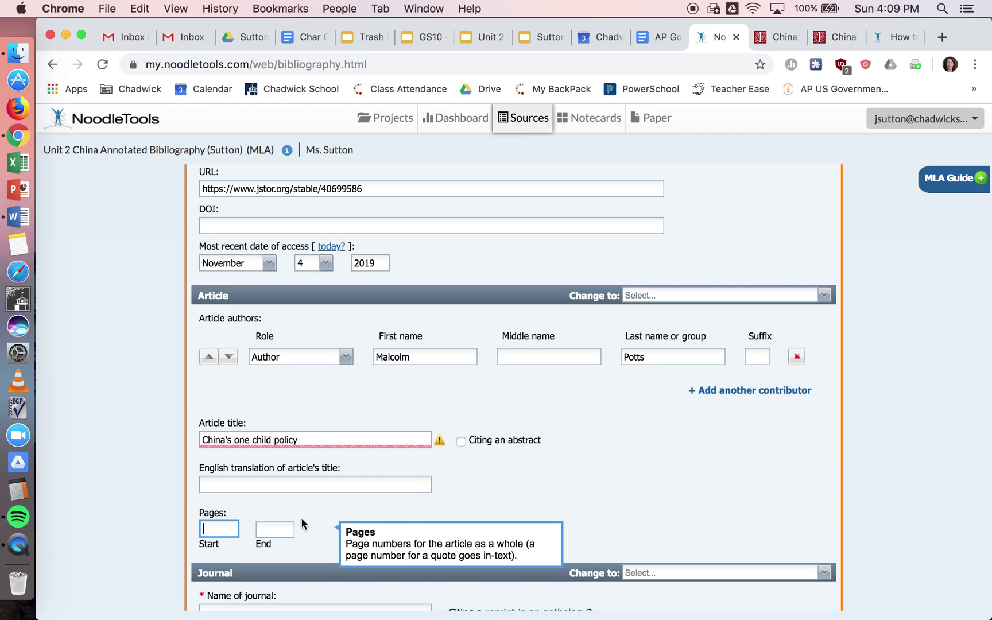
type("361")
key("Tab")
type("362")
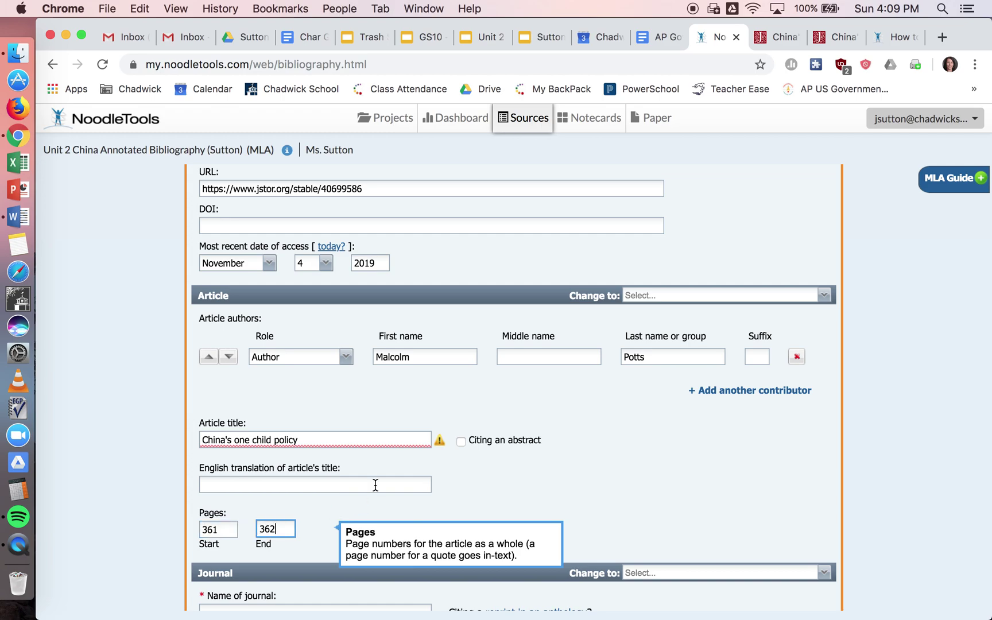
Copy the journal name "BMJ: British Medical Journal" from the article's PDF into the citation's name of journal
scroll(379, 476, "down", 5)
left_click(361, 339)
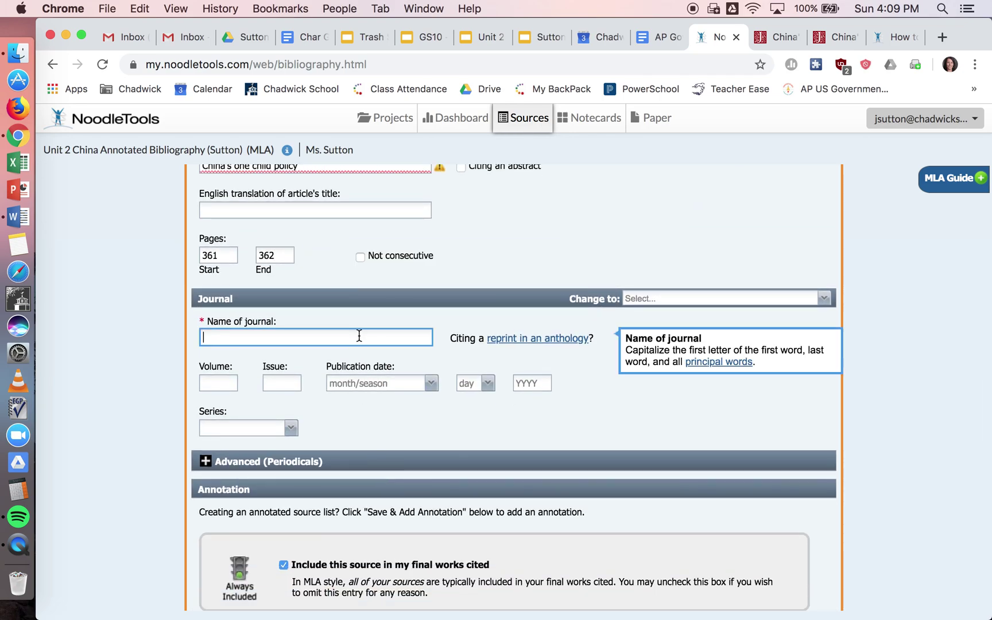
left_click(780, 38)
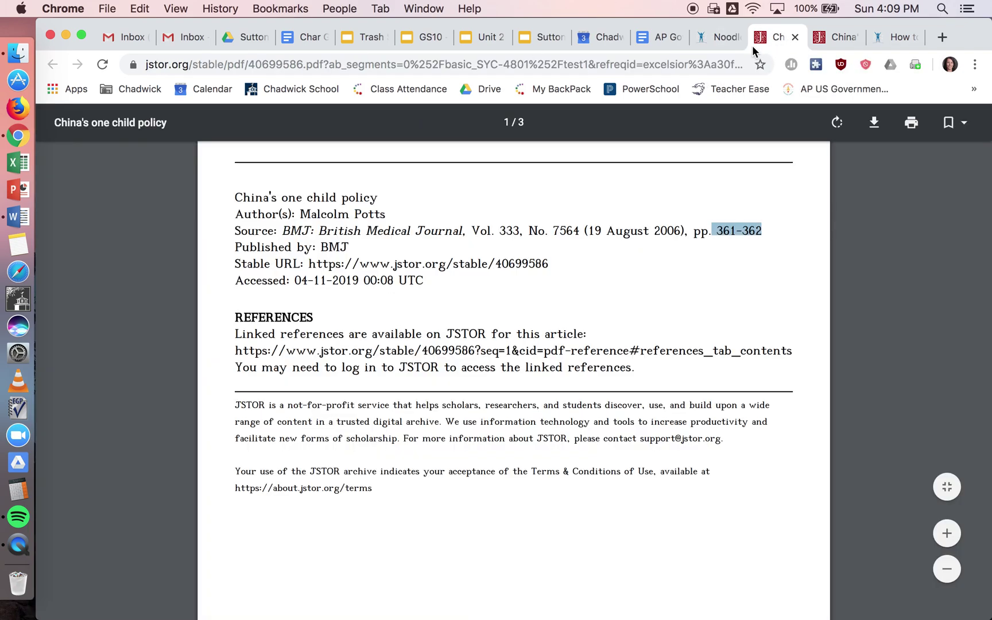
left_click_drag(283, 231, 462, 231)
key("super+c")
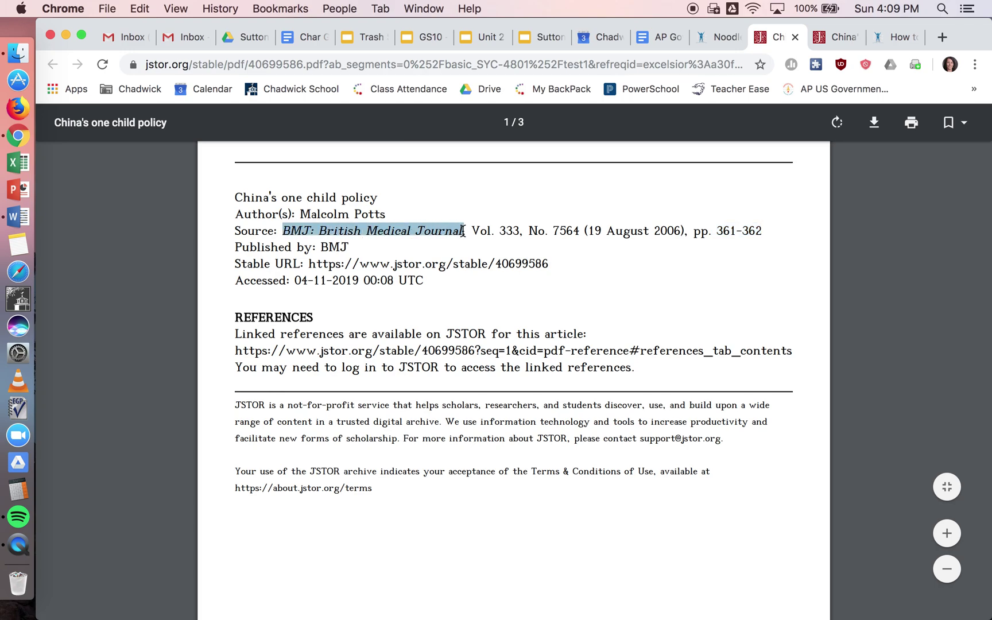
left_click(719, 37)
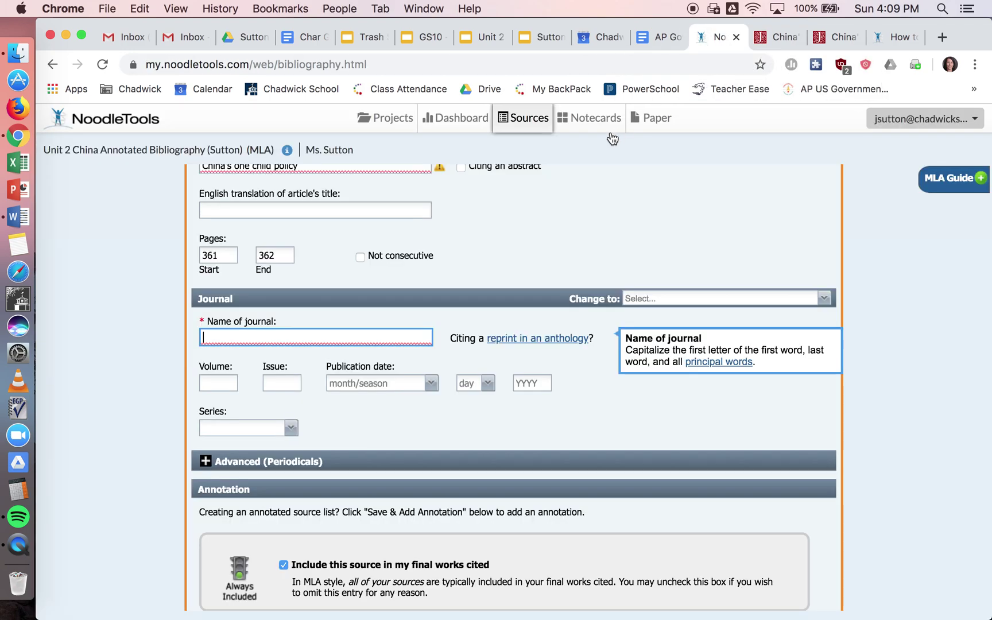
key("super+v")
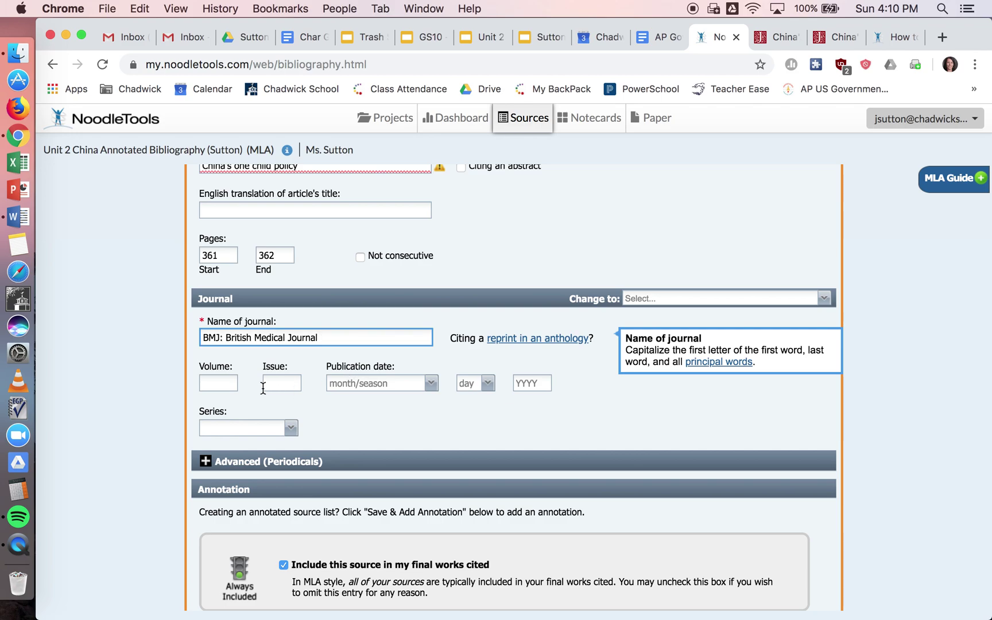
Check the article's PDF and set the journal's volume to 333 and issue to 7564
left_click(213, 384)
left_click(778, 36)
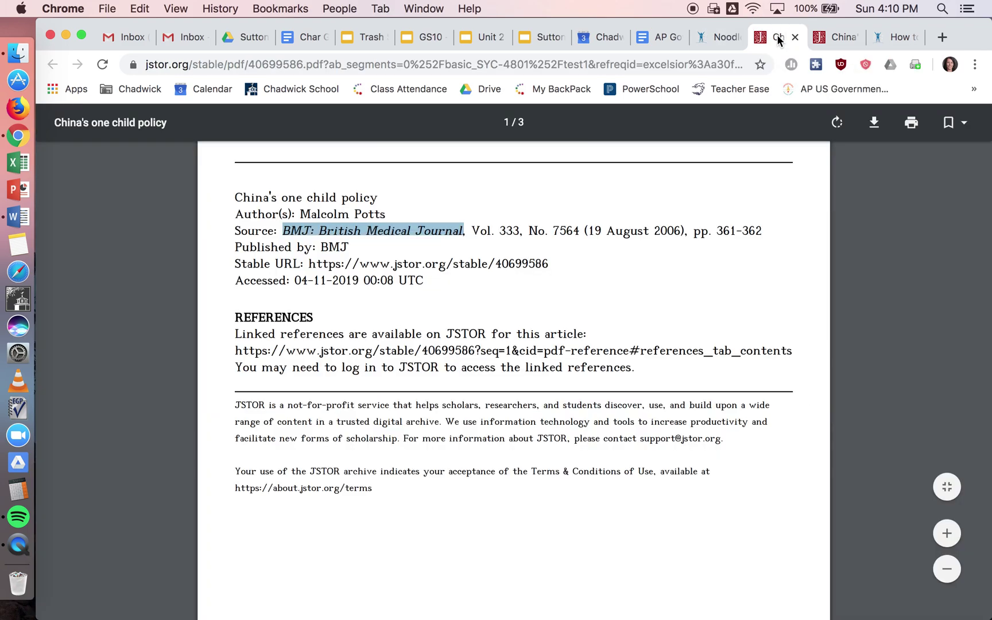
left_click(700, 43)
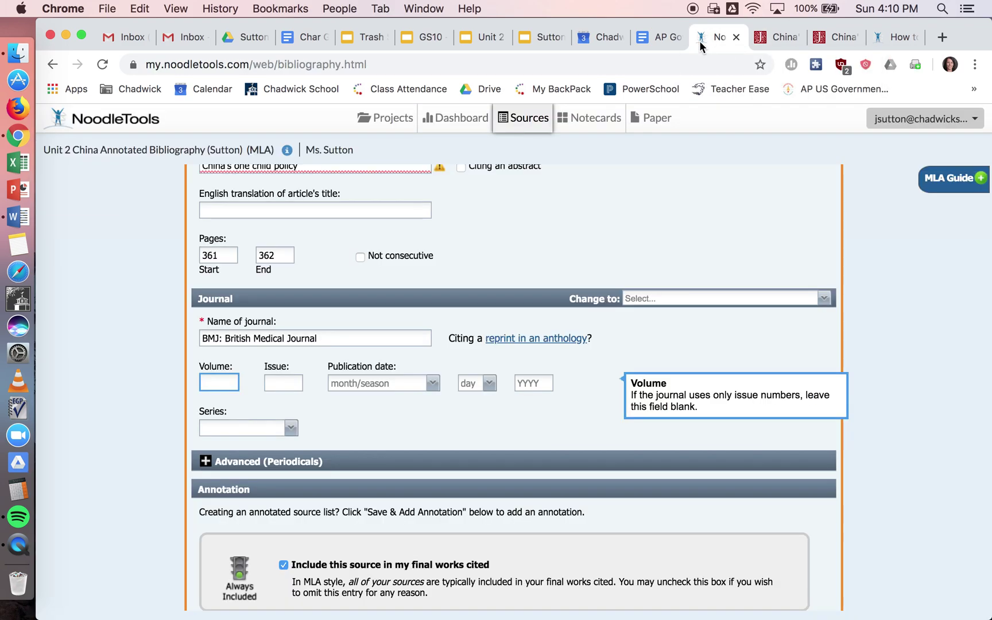
type("333")
key("Tab")
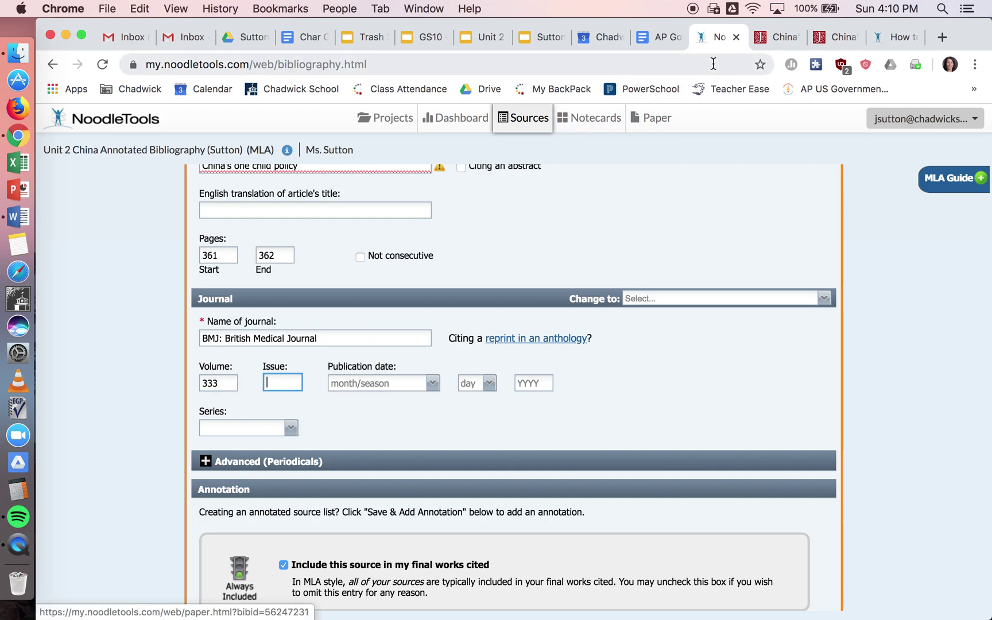
left_click(779, 37)
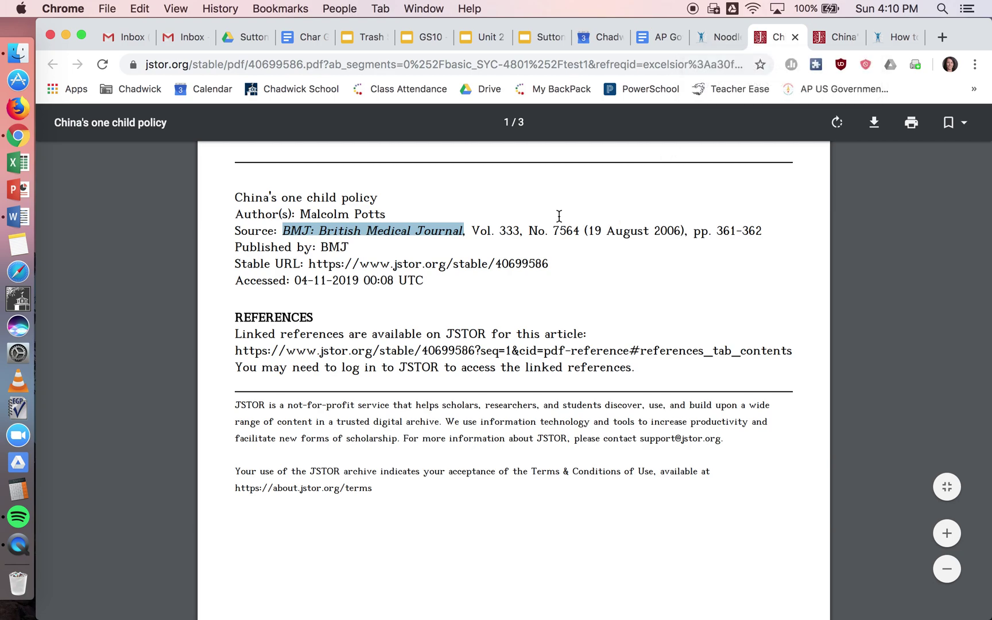
left_click(721, 38)
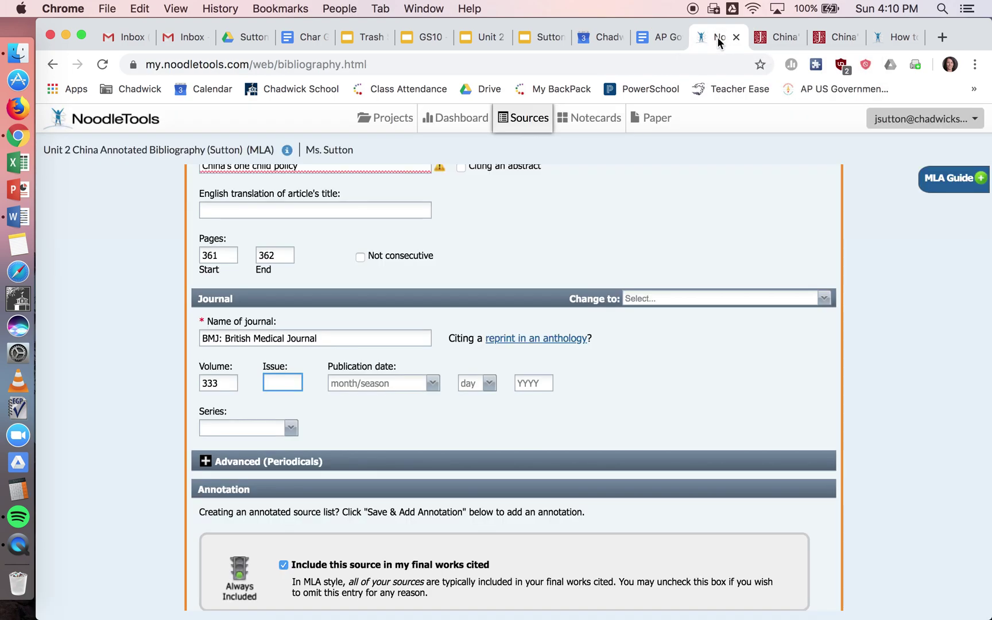
type("7")
key("Tab")
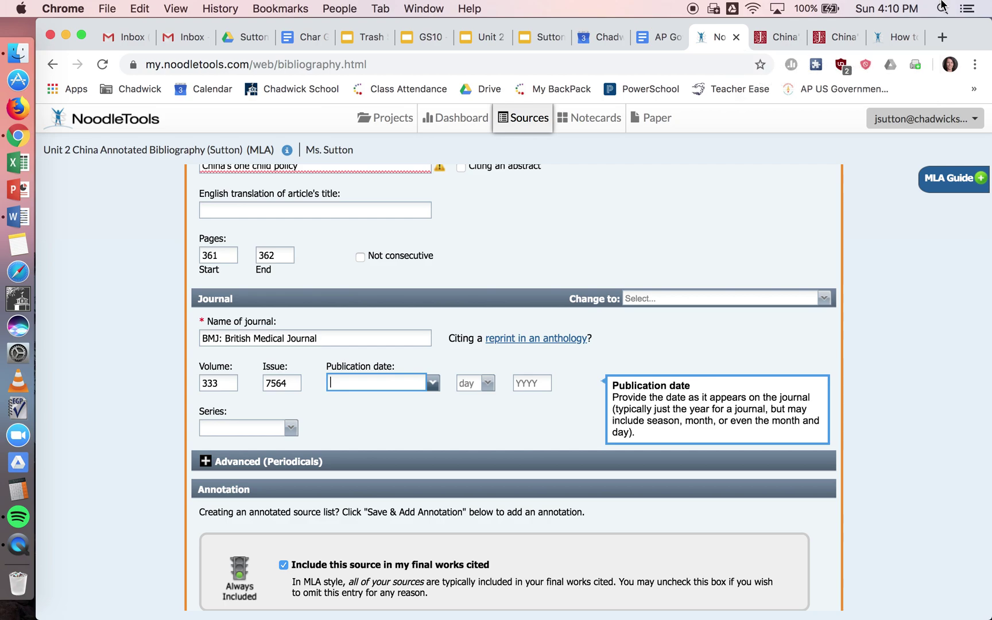
Check the article's PDF and set the citation's publication date to August 19, 2006
left_click(766, 42)
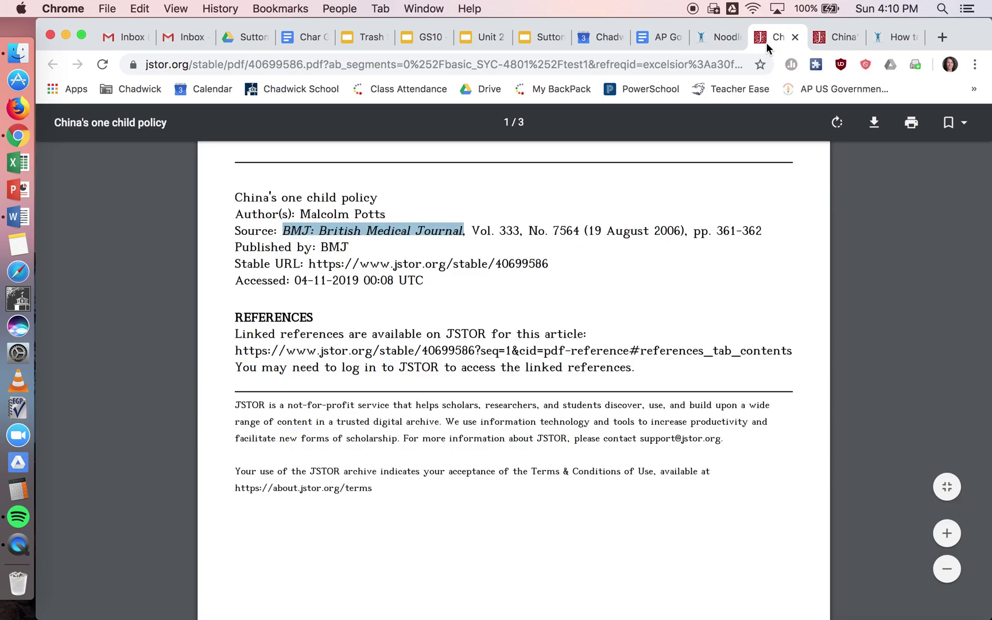
left_click(703, 39)
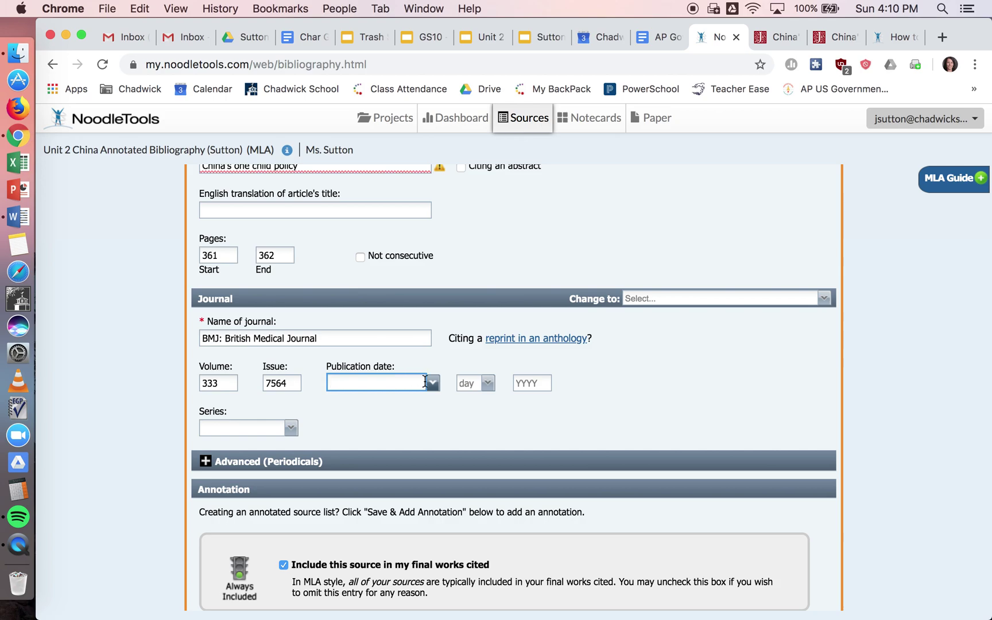
left_click(431, 383)
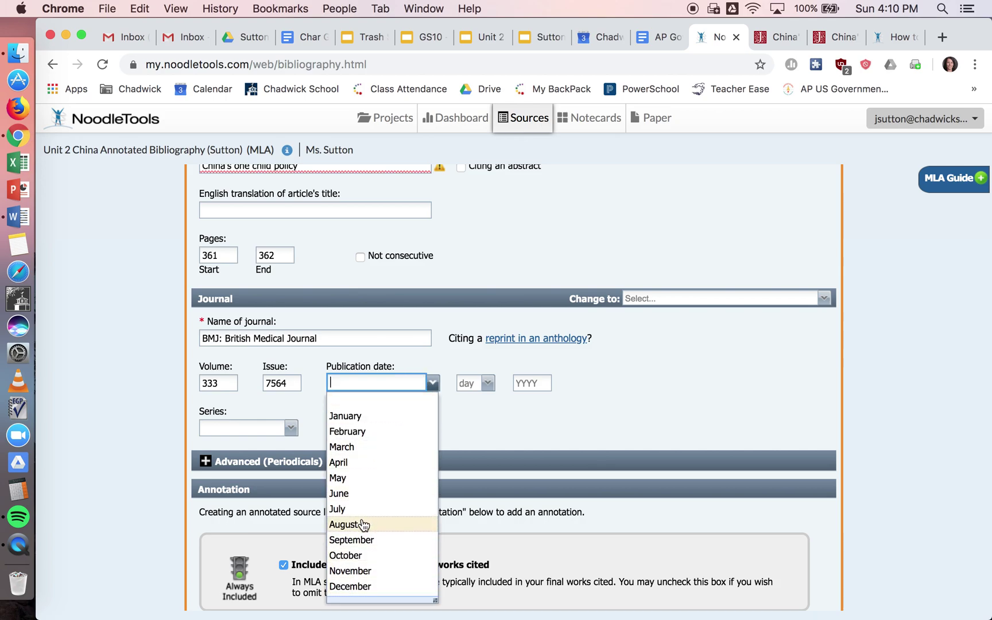
left_click(364, 525)
left_click(481, 388)
scroll(479, 488, "down", 3)
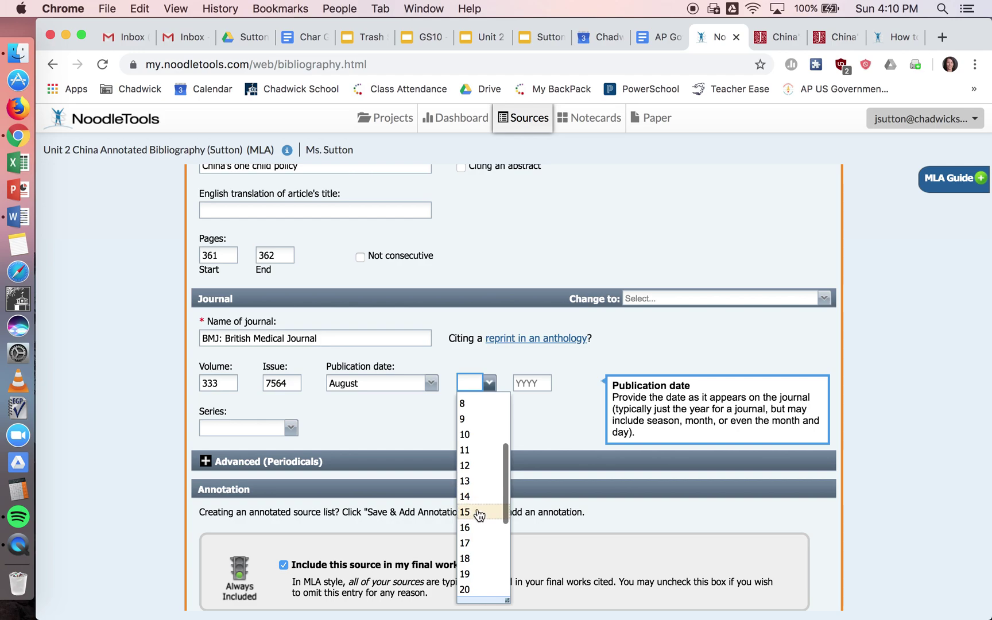
left_click(481, 574)
left_click(534, 383)
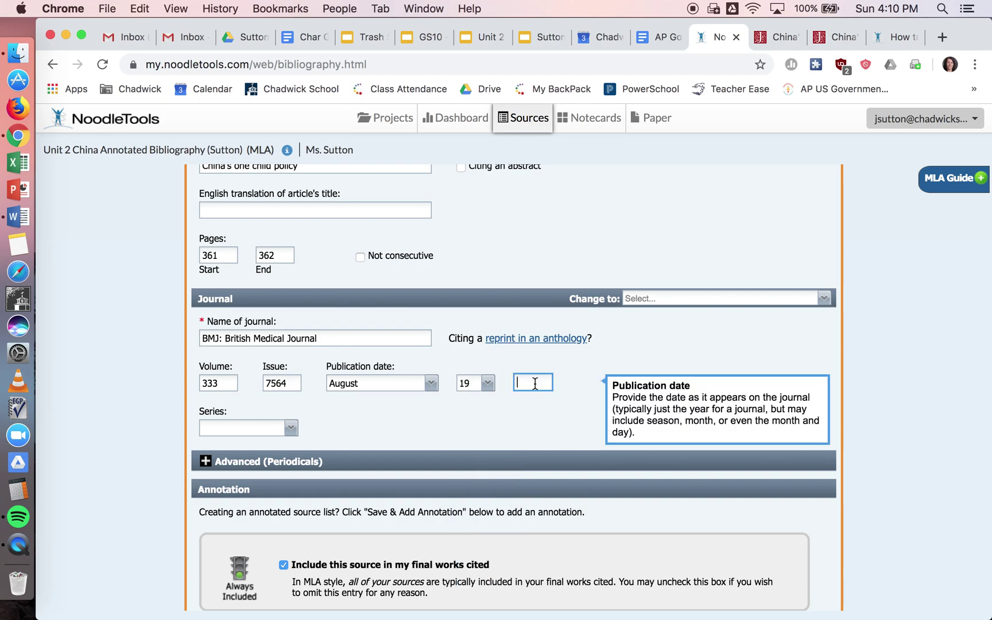
type("2006")
Check the article's PDF once more and save the journal citation without adding an annotation
left_click(760, 39)
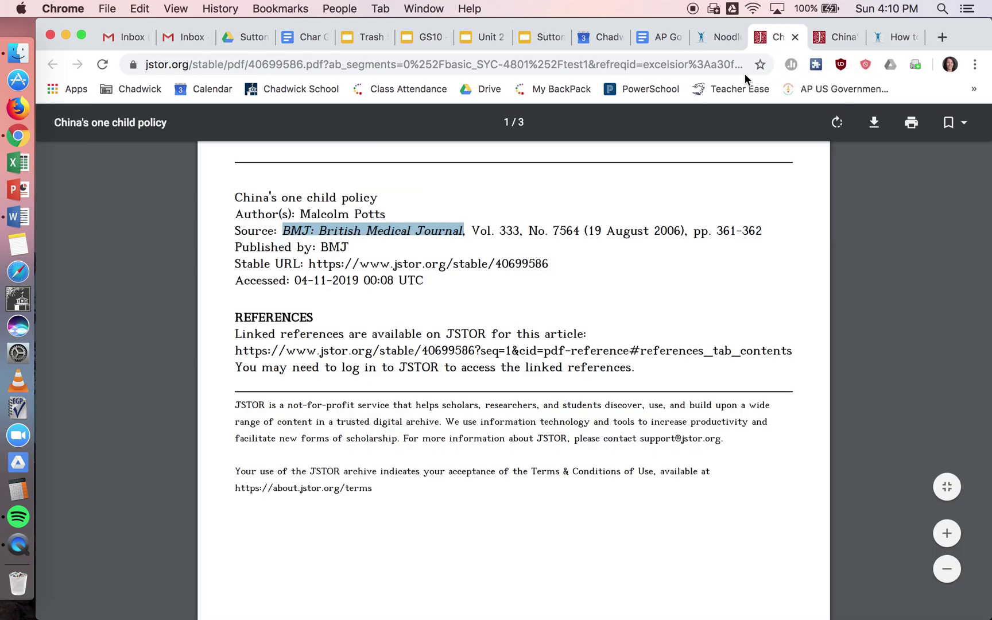
left_click(713, 36)
scroll(558, 321, "down", 2)
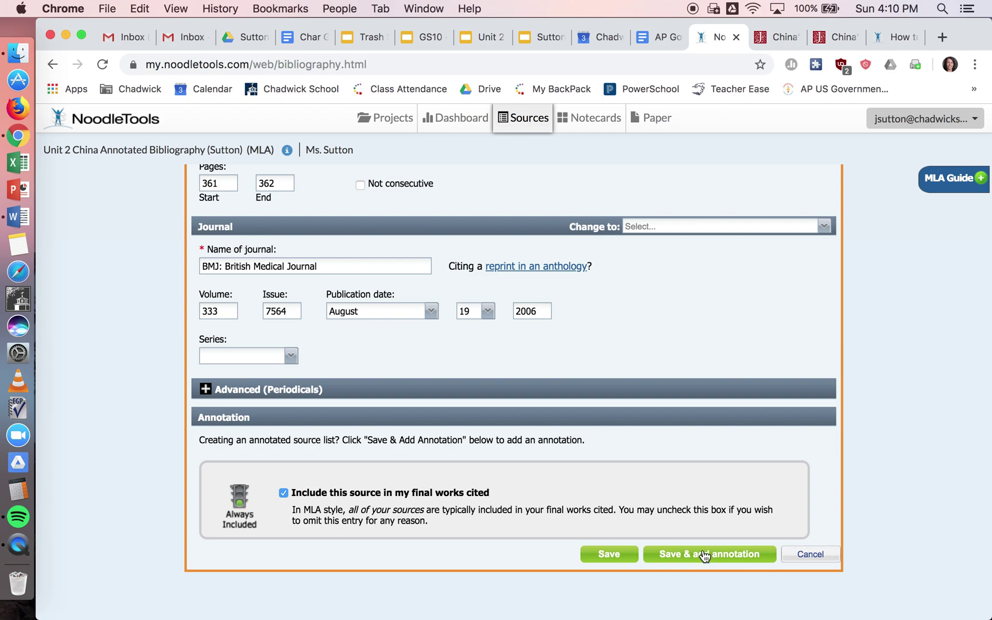
left_click(615, 553)
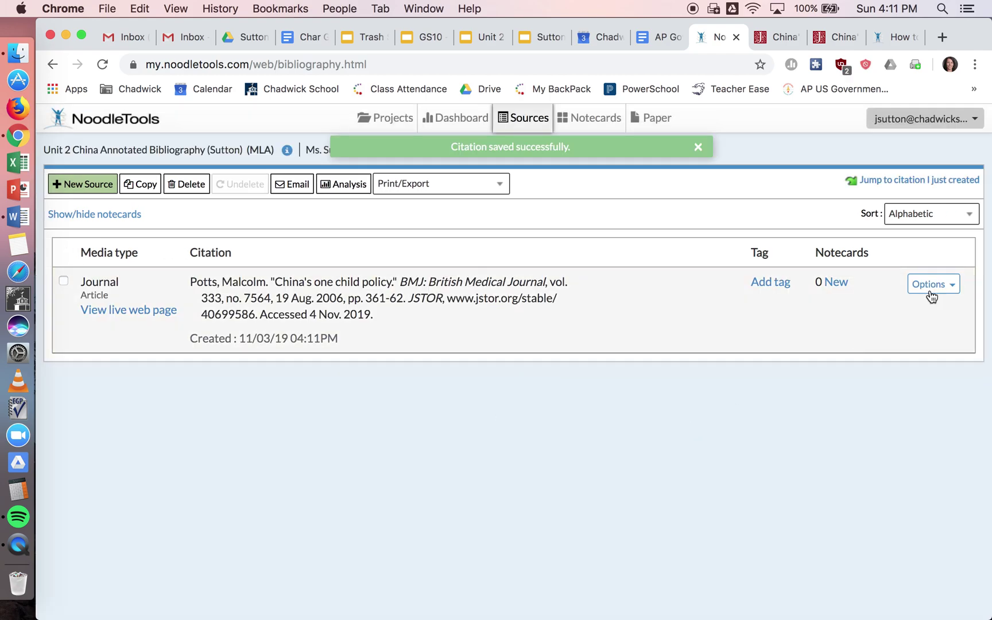
left_click(929, 285)
left_click(932, 292)
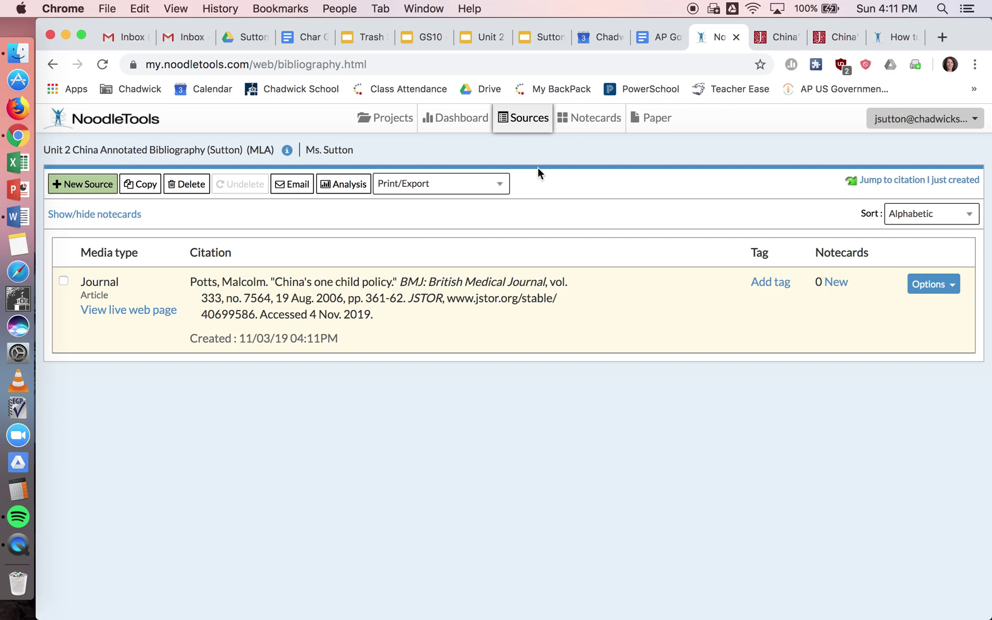
Create a new notecard in the project's notecards area
left_click(570, 120)
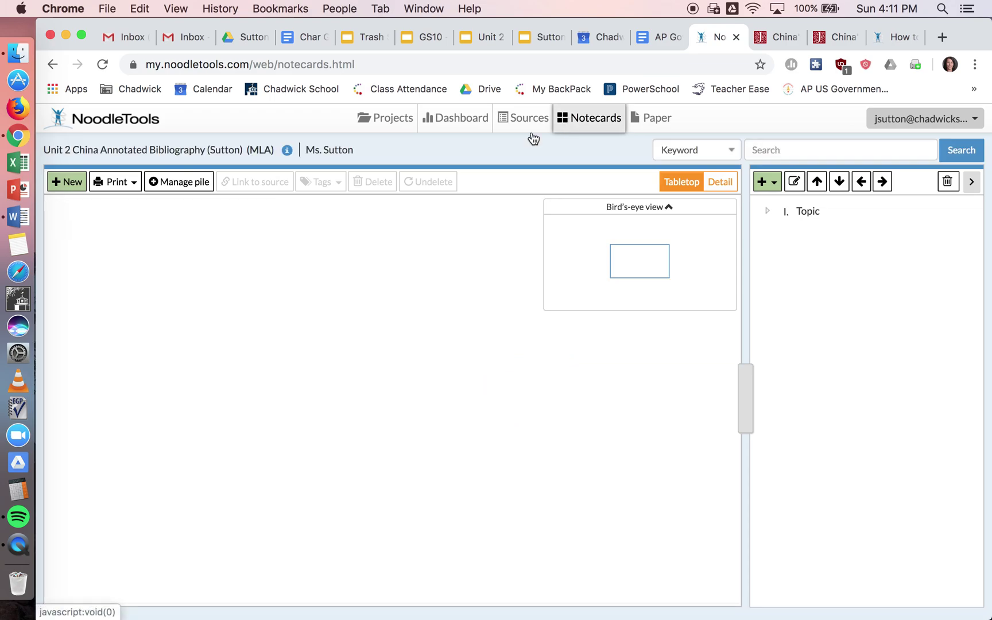
left_click(70, 183)
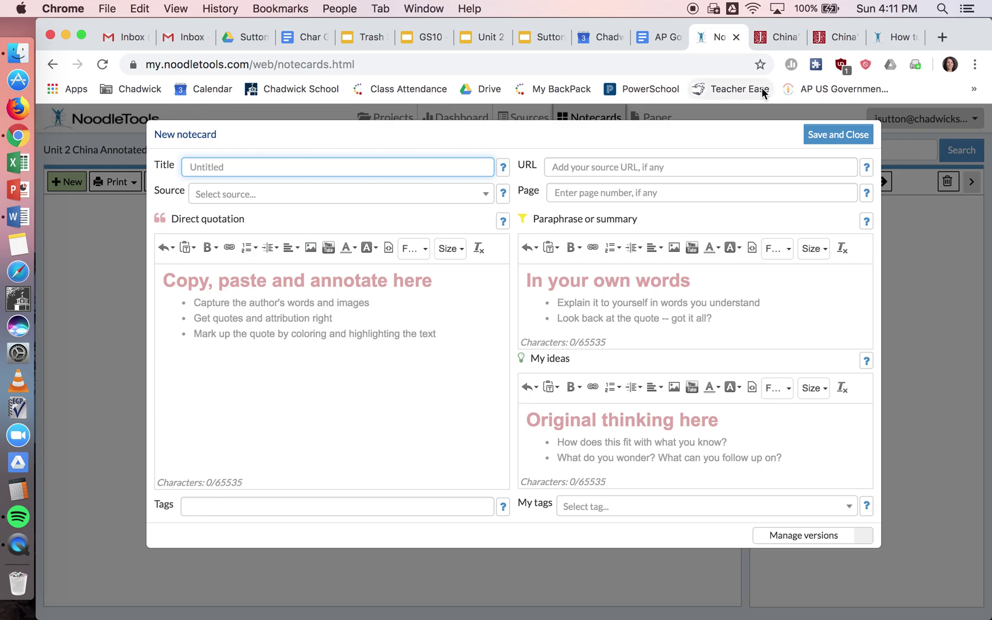
Copy the PDF sentence starting "Without a rapid decline in fertility" into the notecard's direct quotation and remove the stray "ion.3 4" before it
left_click(819, 39)
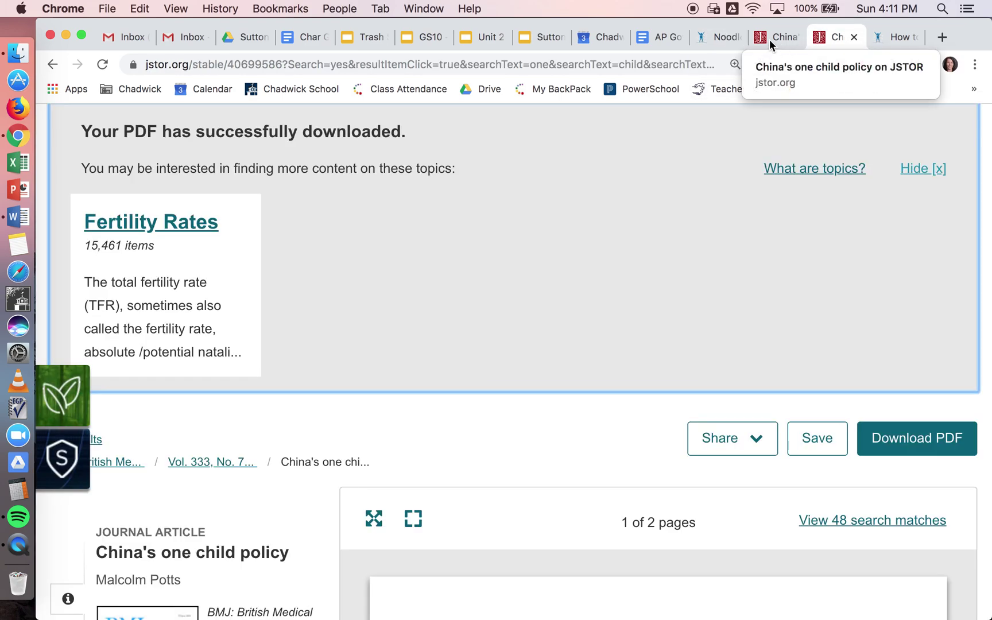
left_click(778, 41)
scroll(409, 481, "down", 10)
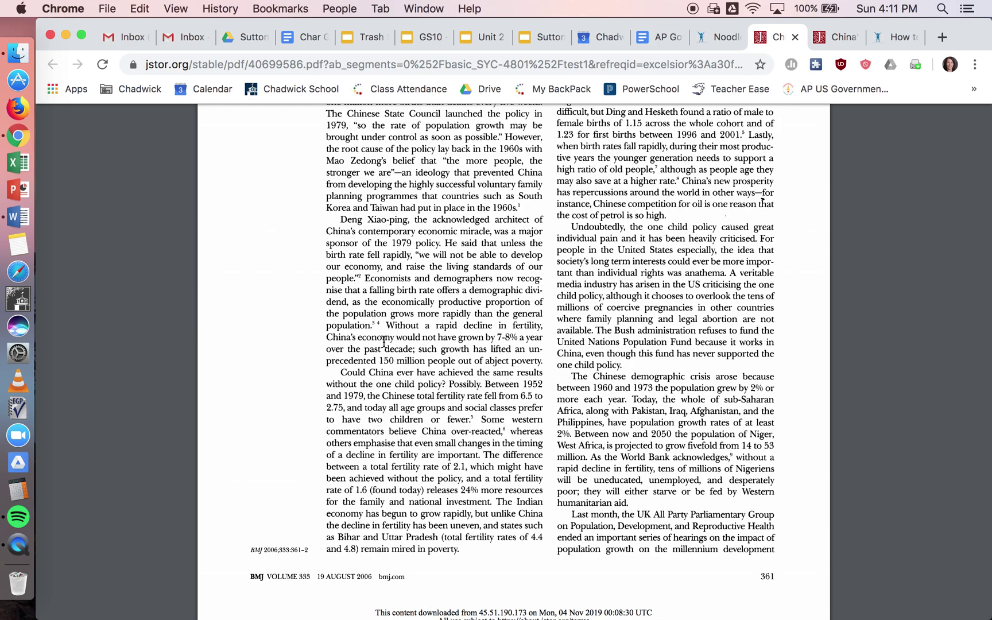
left_click_drag(384, 325, 543, 360)
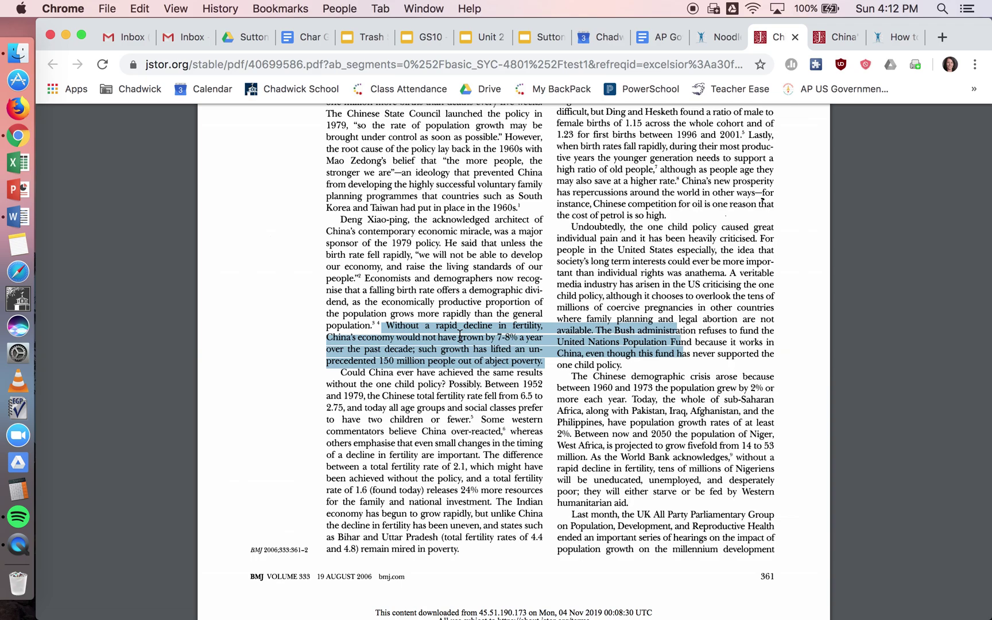
left_click(715, 39)
left_click(335, 401)
type("ion.3 4 Without a rapid decline in fertility, China's economy would not have grown by 7-8% a year over the past decade; such growth has lifted an un- precedented 150 million people o")
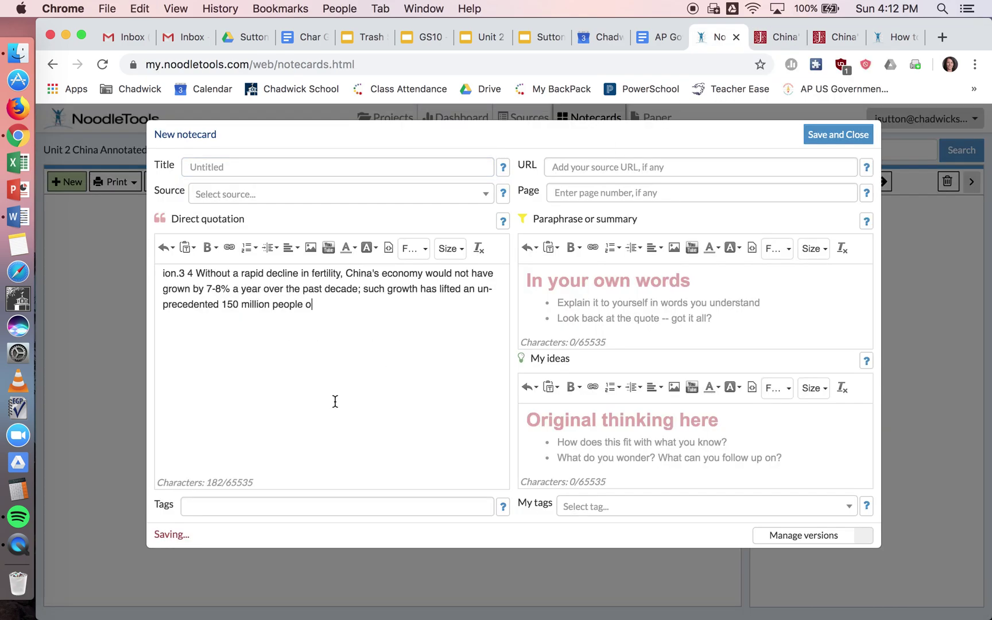
left_click_drag(197, 275, 135, 275)
key("BackSpace")
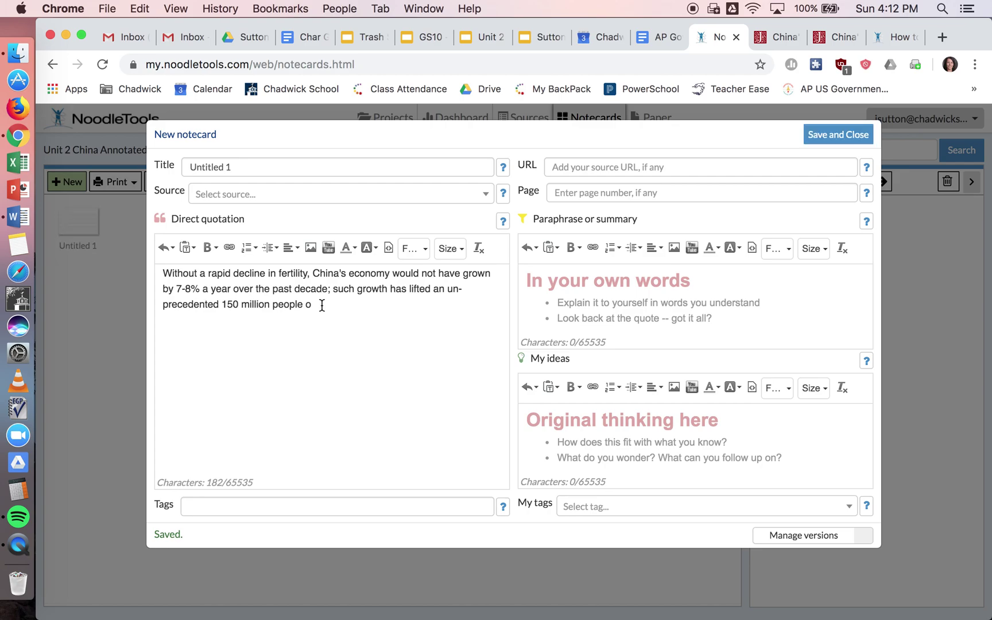
left_click_drag(315, 305, 118, 261)
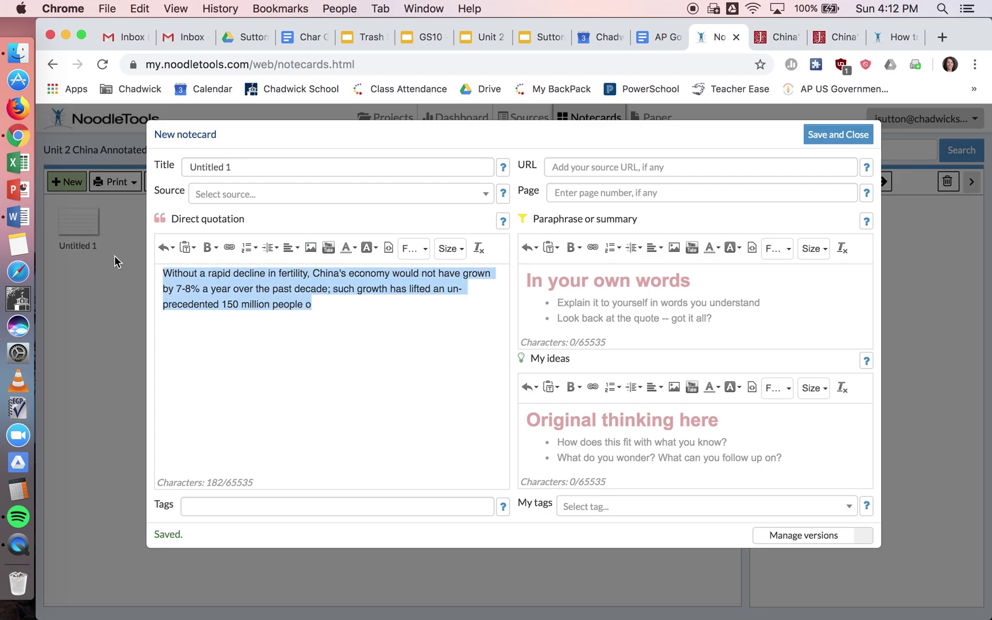
key("BackSpace")
left_click(598, 294)
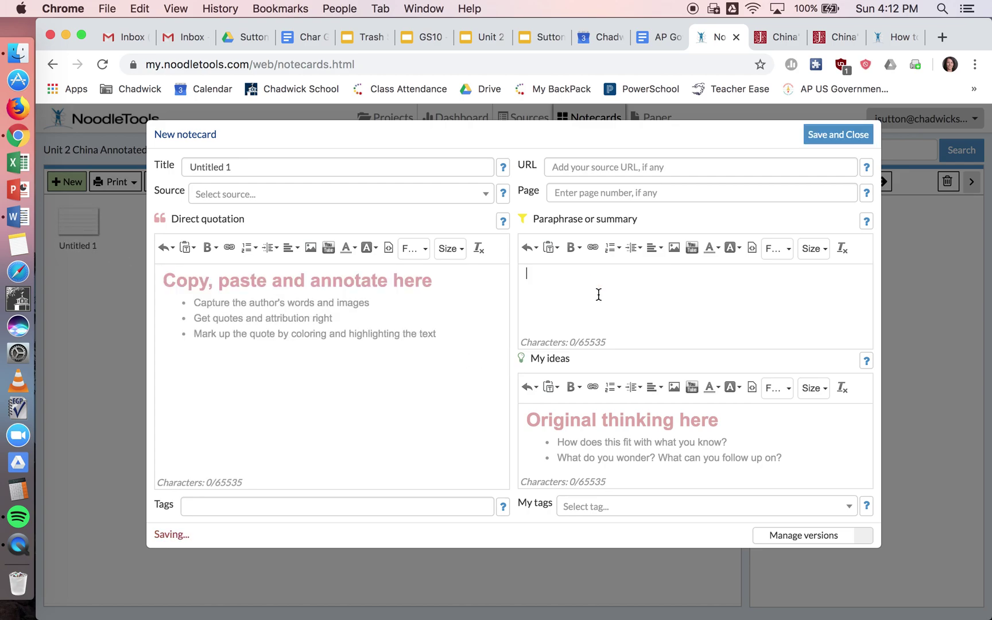
left_click(634, 466)
left_click(372, 322)
key("super+z")
Check the PDF and complete the cut-off end of the direct quotation so it reads "out of abject poverty."
left_click(310, 305)
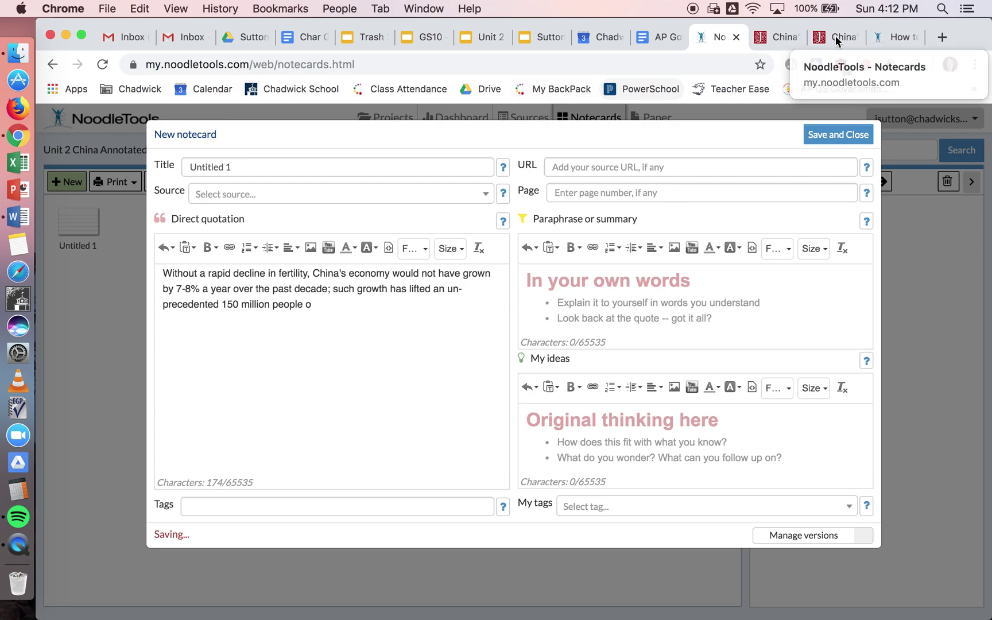
left_click(787, 38)
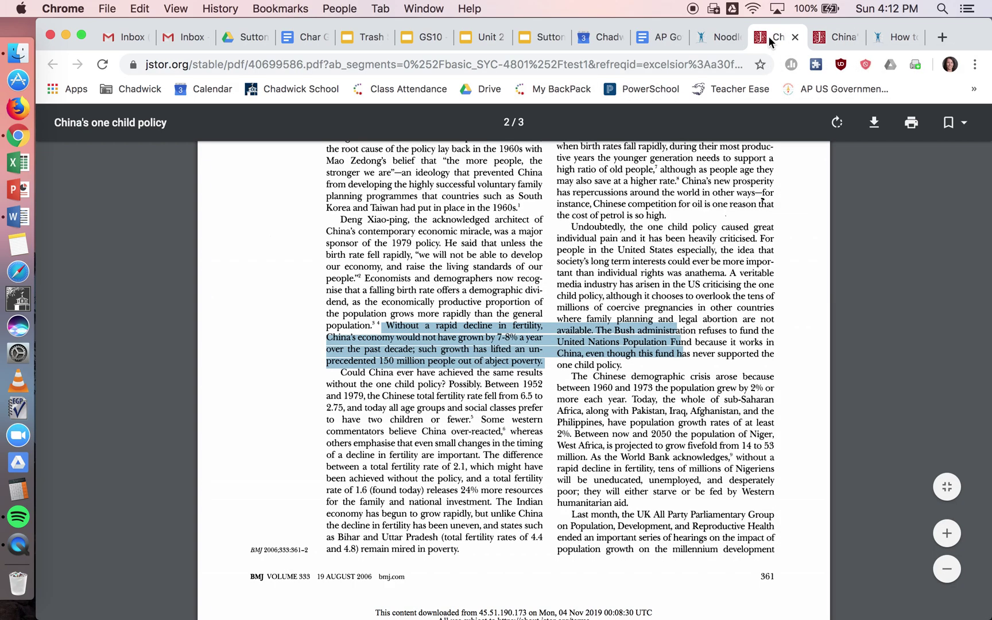
left_click(703, 37)
type("ut of abjec")
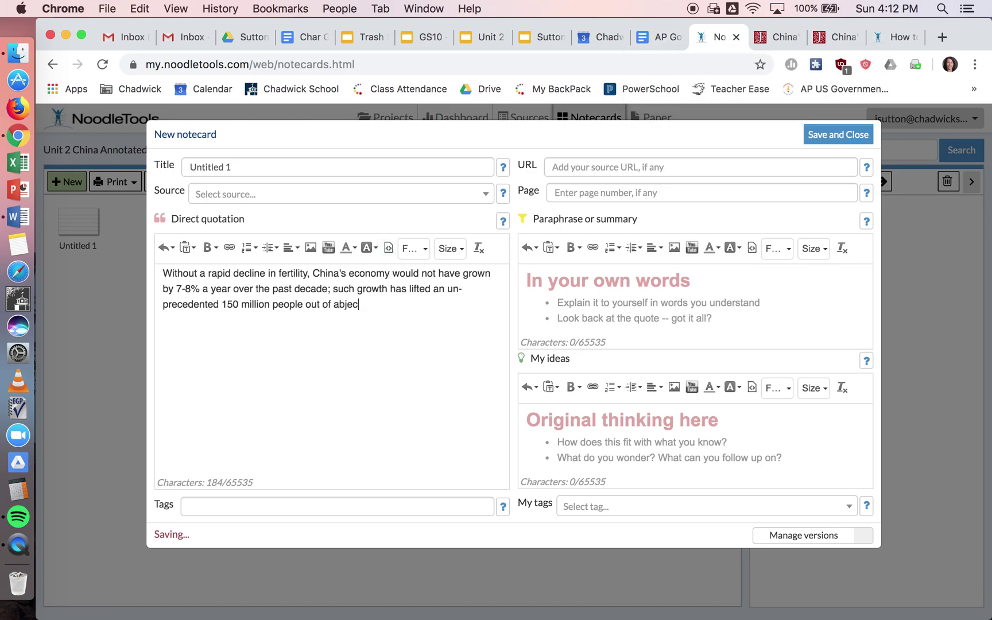
type("t poverty.")
left_click(605, 443)
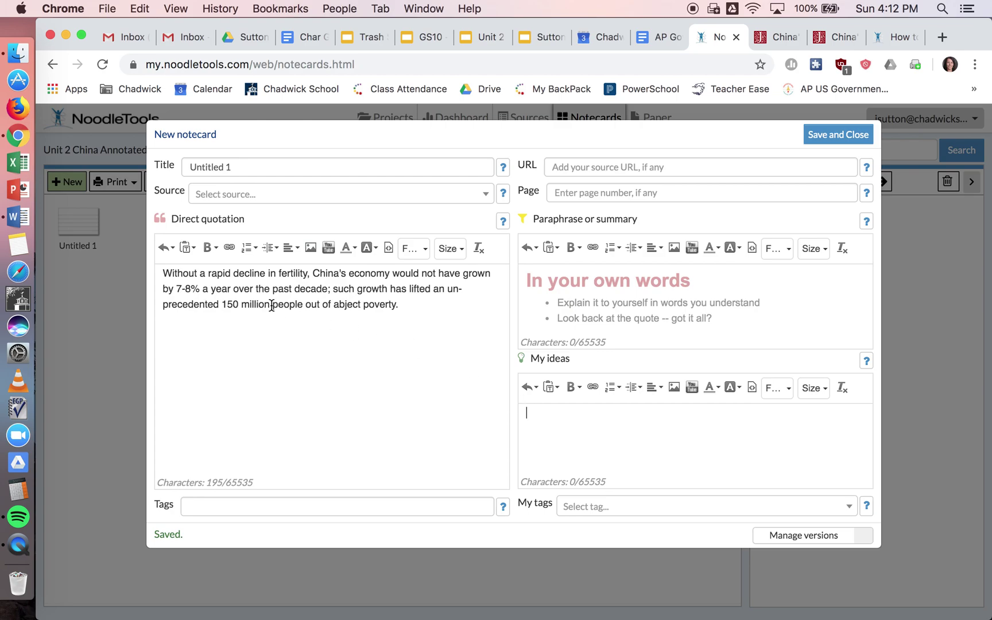
mouse_move(312, 272)
left_mouse_down()
mouse_move(199, 300)
mouse_move(186, 289)
mouse_move(316, 288)
left_mouse_up()
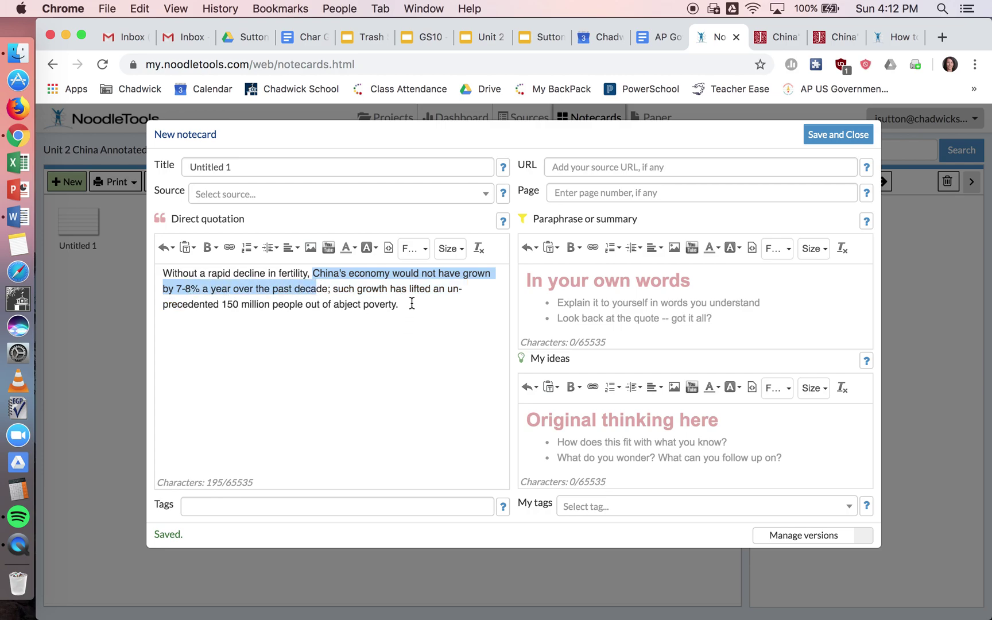
left_click(600, 441)
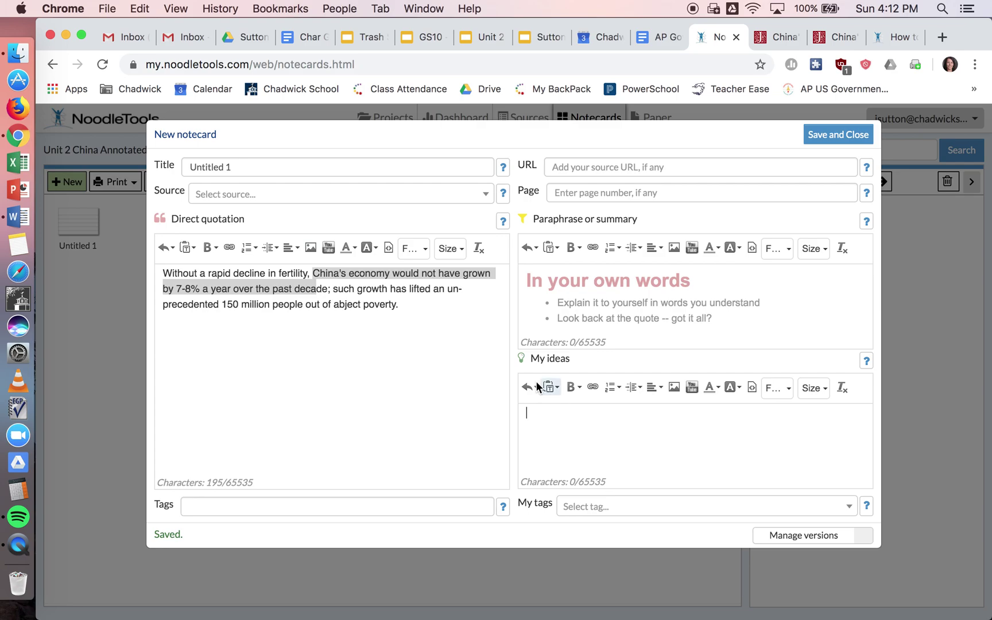
left_click(412, 313)
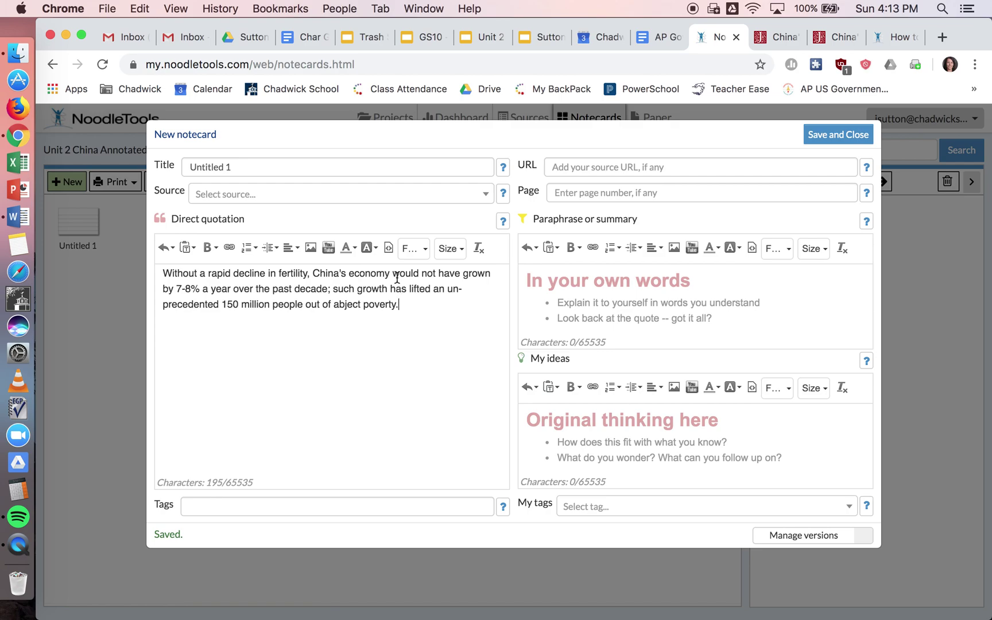
Title the notecard "Fertility rate and economic growth" and choose the "China's one child policy" citation as its source
left_click_drag(338, 165, 121, 157)
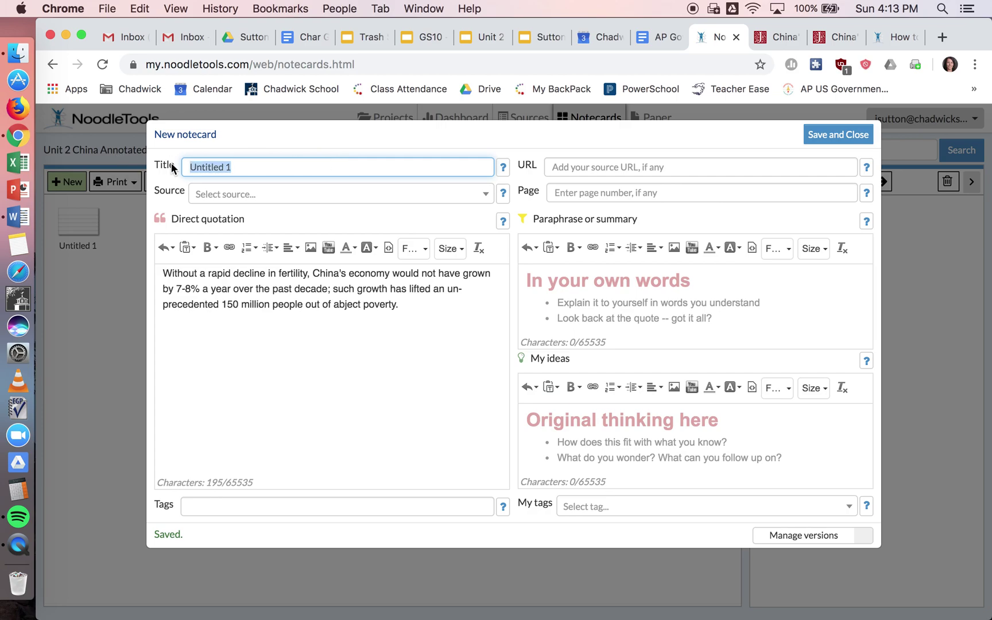
key("BackSpace")
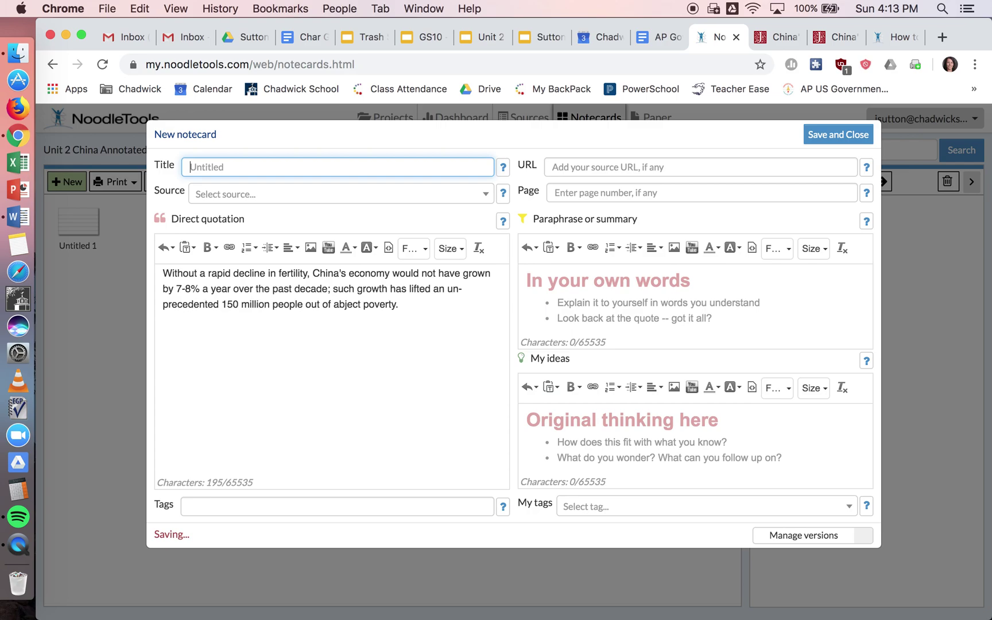
type("Fertility rate and economic growth")
left_click(249, 195)
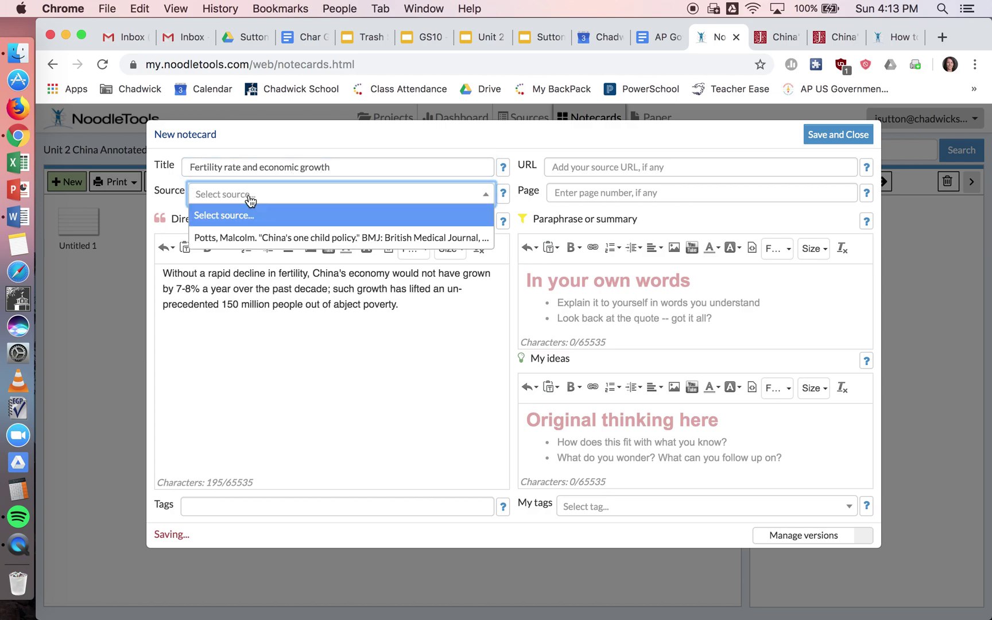
left_click(261, 237)
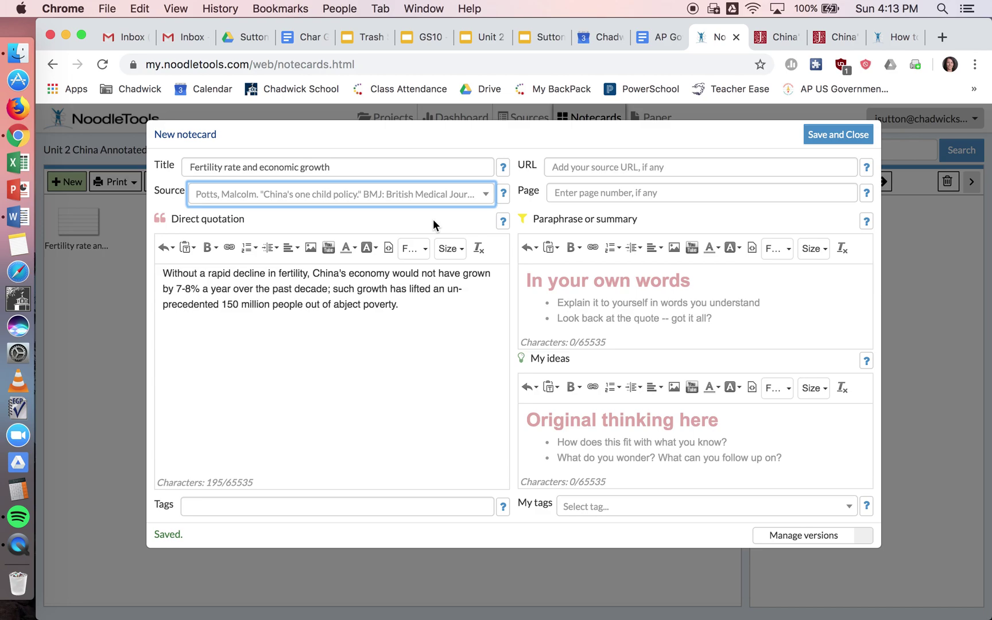
Leave the notecard's URL blank and, checking the quoted passage in the PDF, set its page to 361
left_click(609, 167)
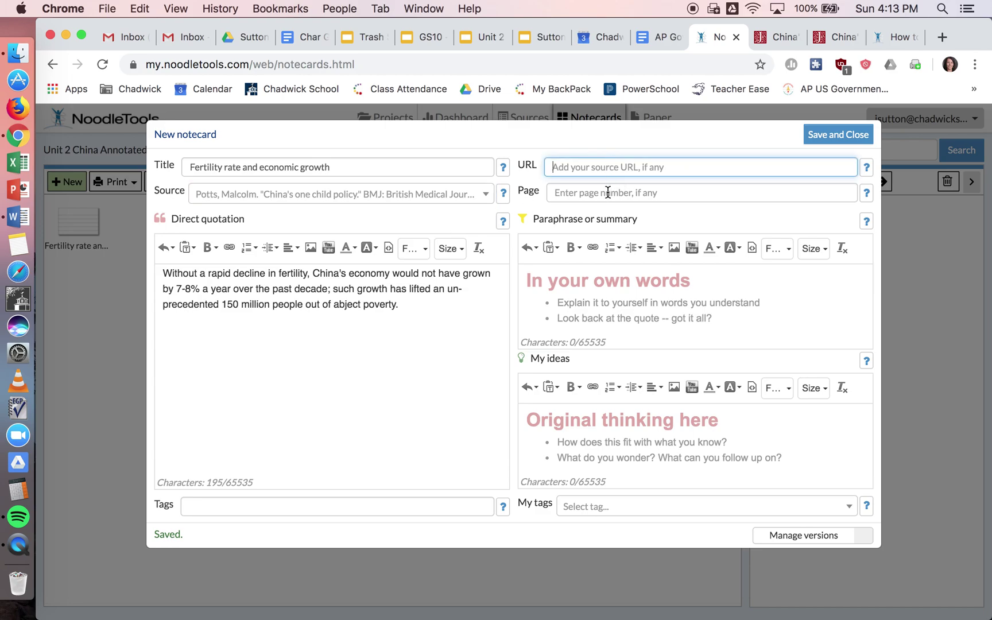
left_click(606, 194)
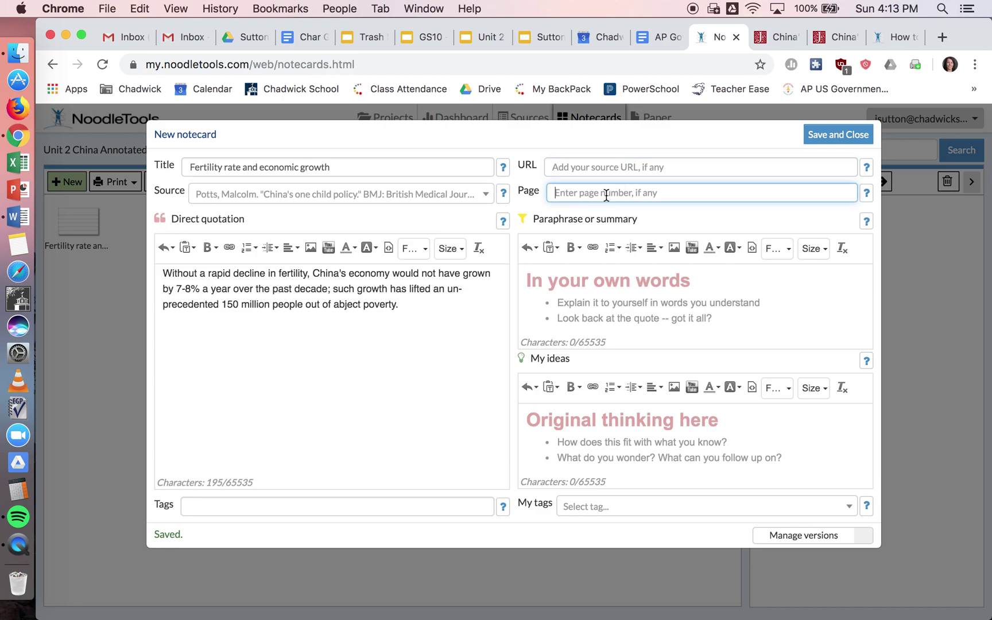
left_click(773, 33)
scroll(609, 220, "down", 15)
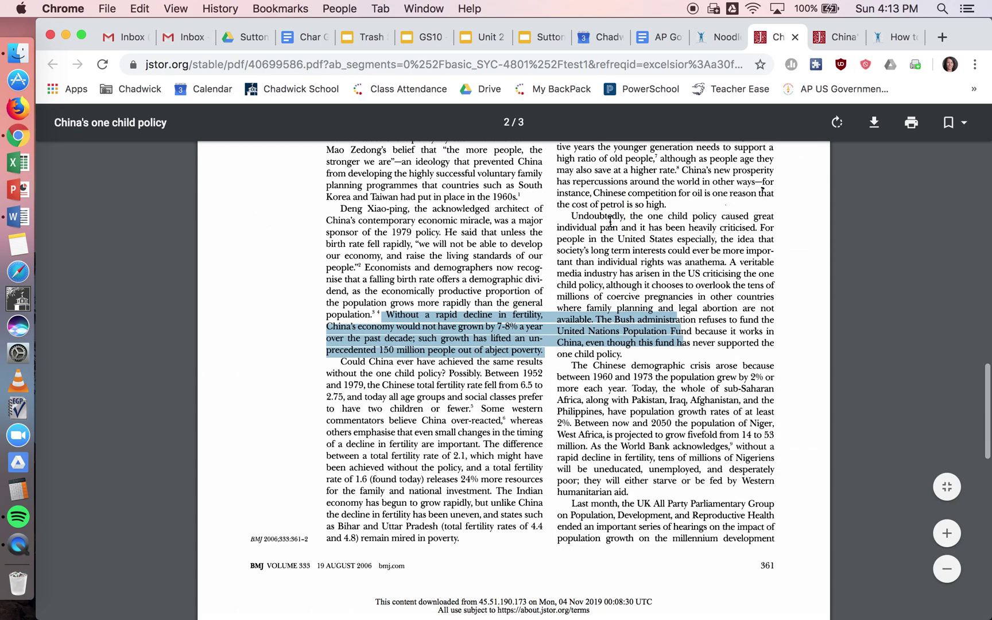
scroll(610, 220, "up", 5)
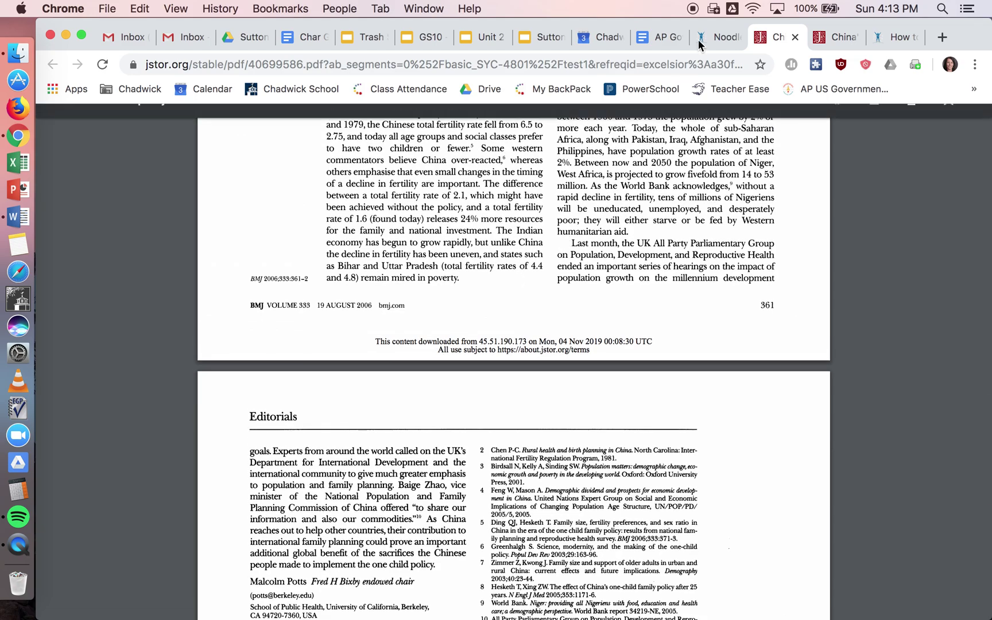
left_click(709, 40)
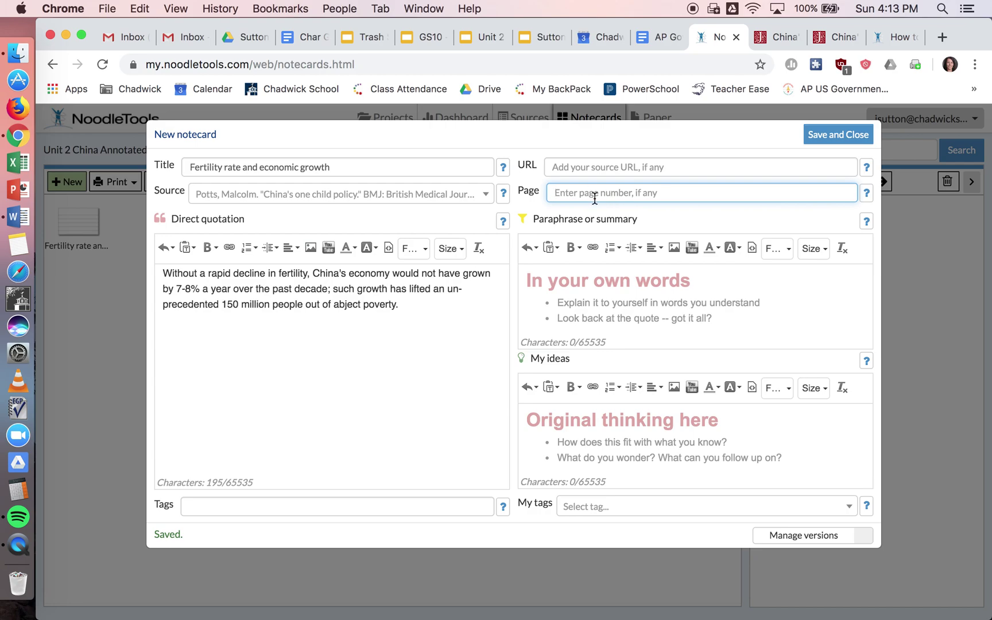
type("361")
left_click(621, 302)
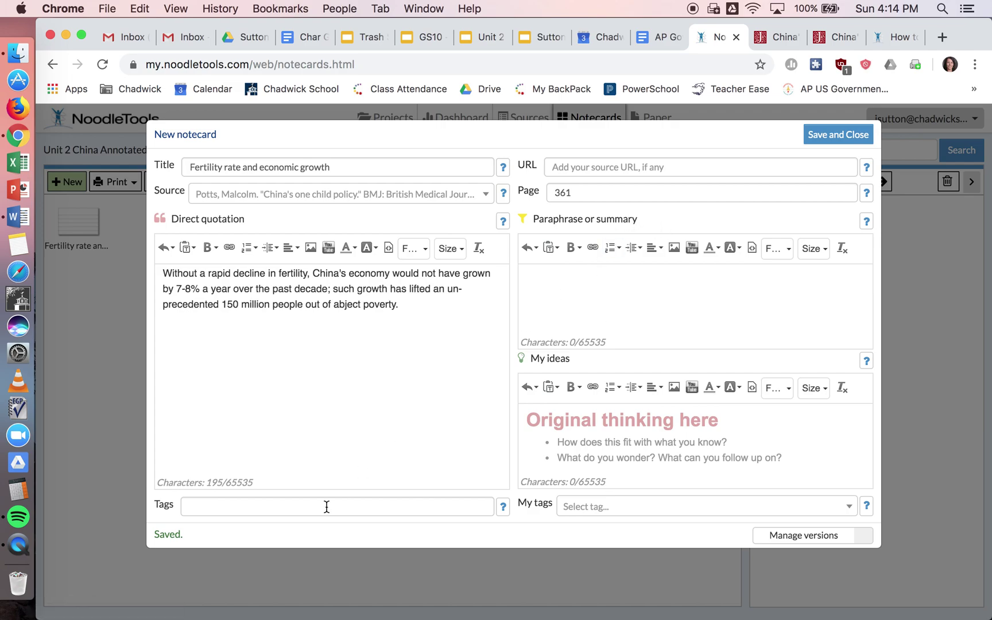
Leave the notecard's tags empty, save and close it, and preview the saved card on the tabletop
left_click(347, 512)
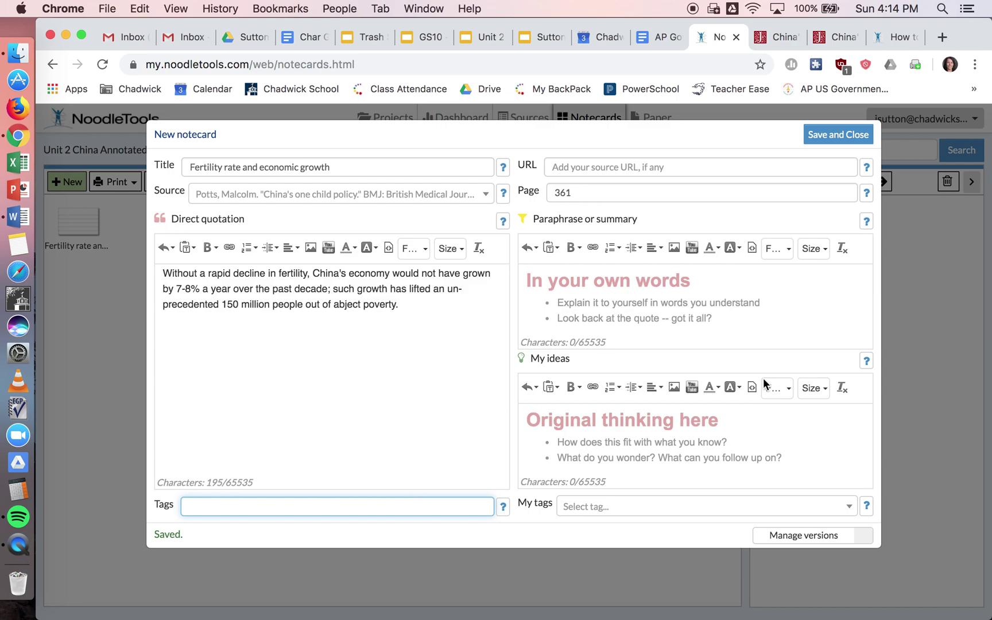
left_click(839, 136)
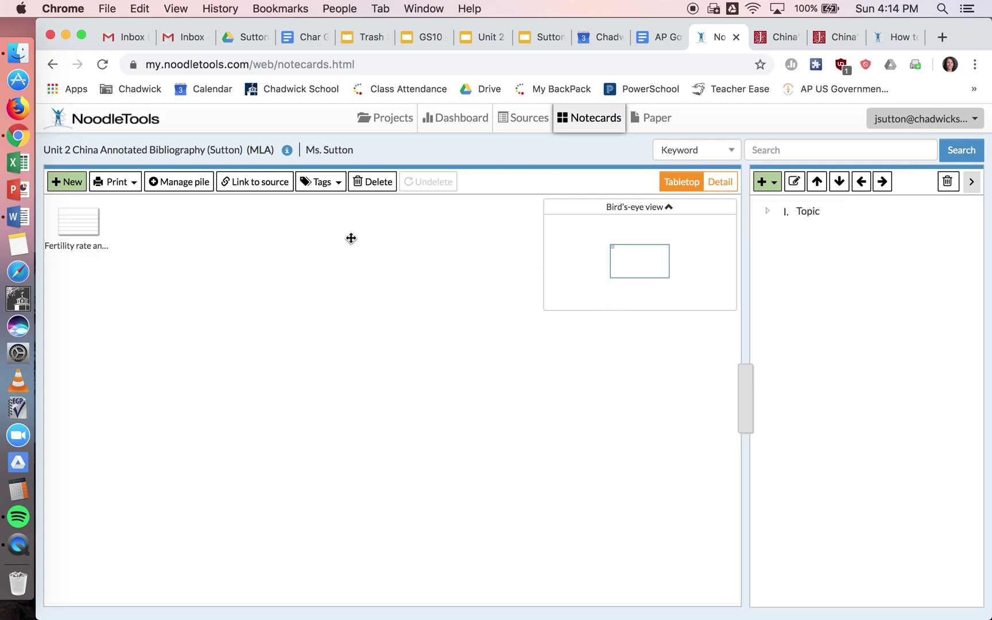
mouse_move(82, 229)
Open the annotation editor for the "China's one child policy" citation in the project's sources, and save and close it with the annotation blank
left_click(523, 121)
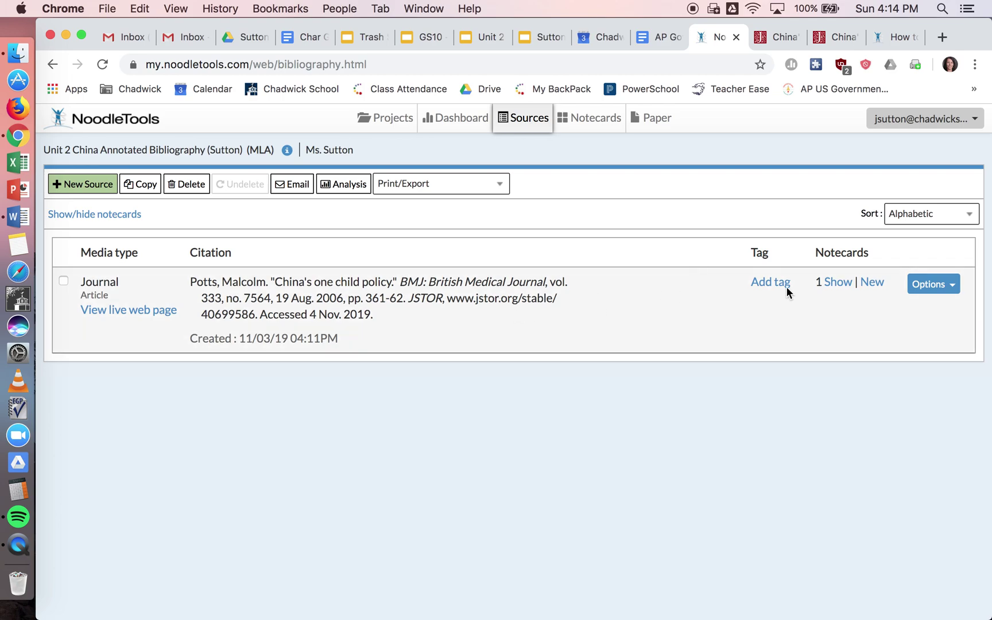
left_click(936, 284)
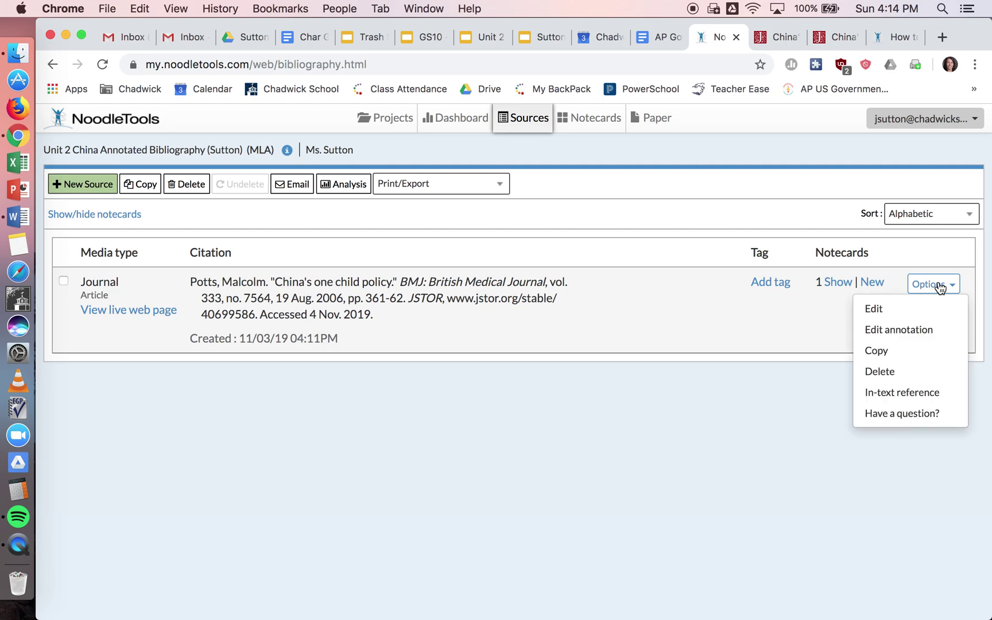
left_click(906, 332)
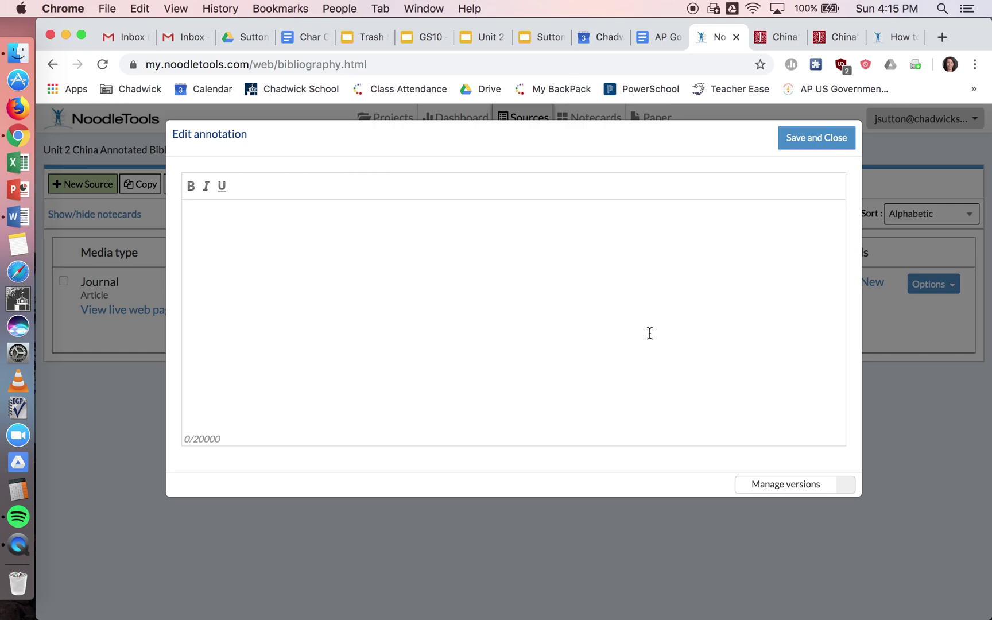
left_click(826, 146)
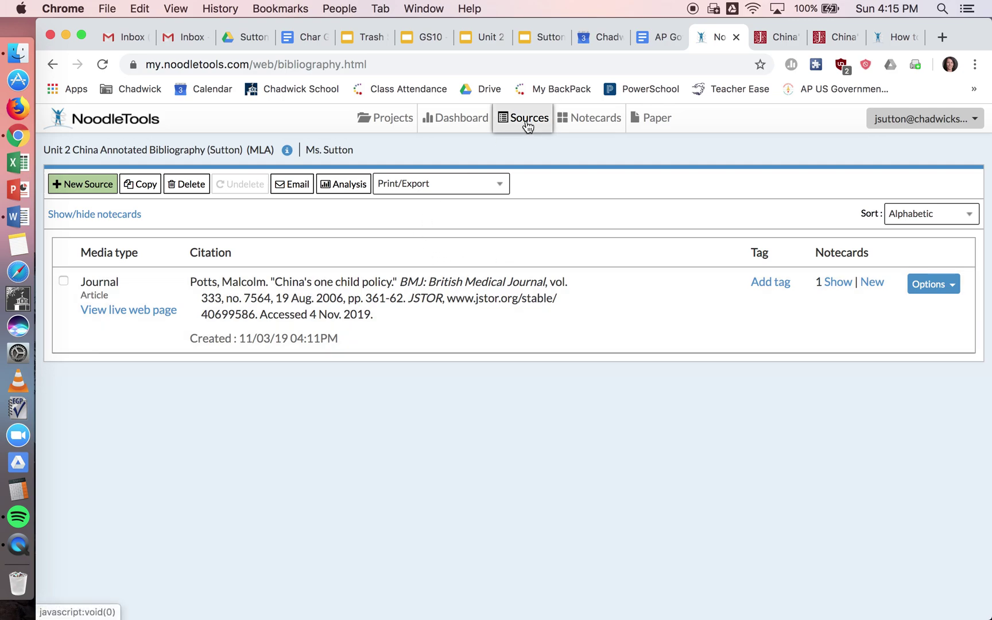
left_click(651, 45)
left_click(701, 39)
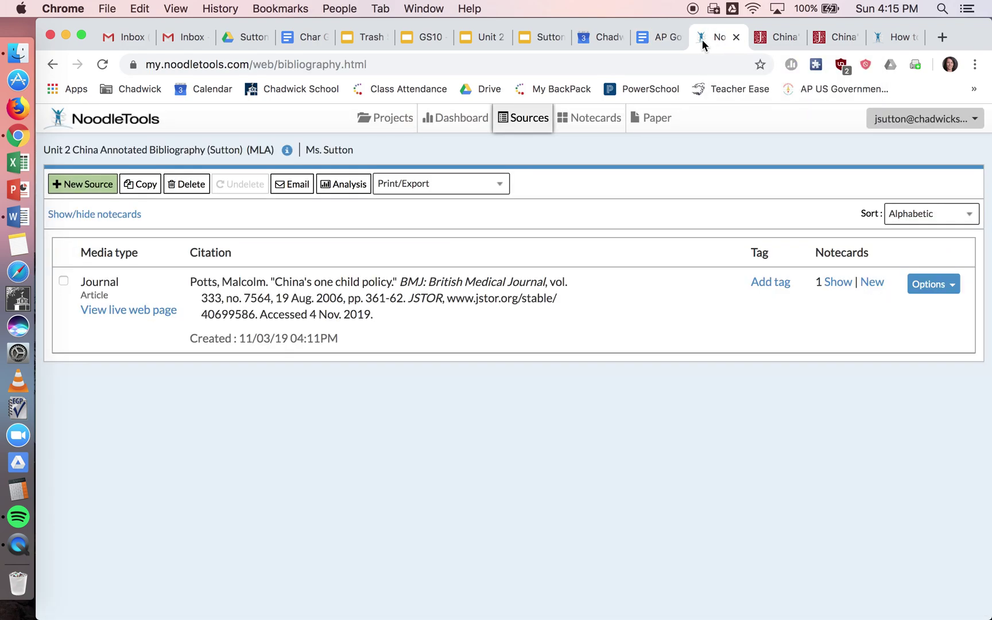